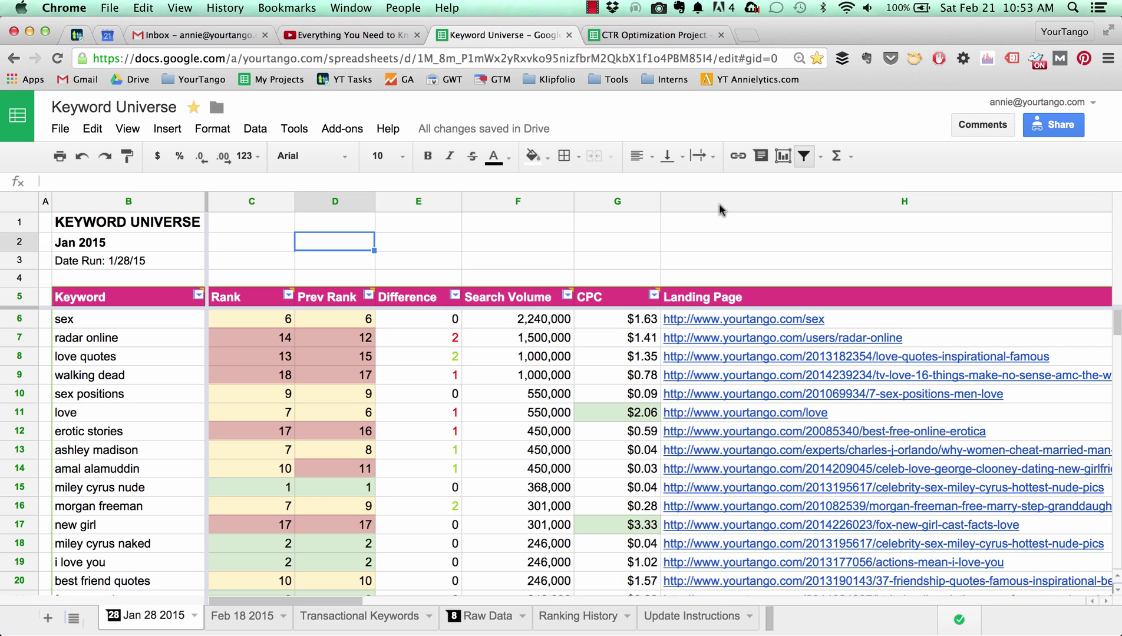
Scroll around the Jan 28 2015 sheet to review its keyword table.
scroll(617, 393, "down", 3)
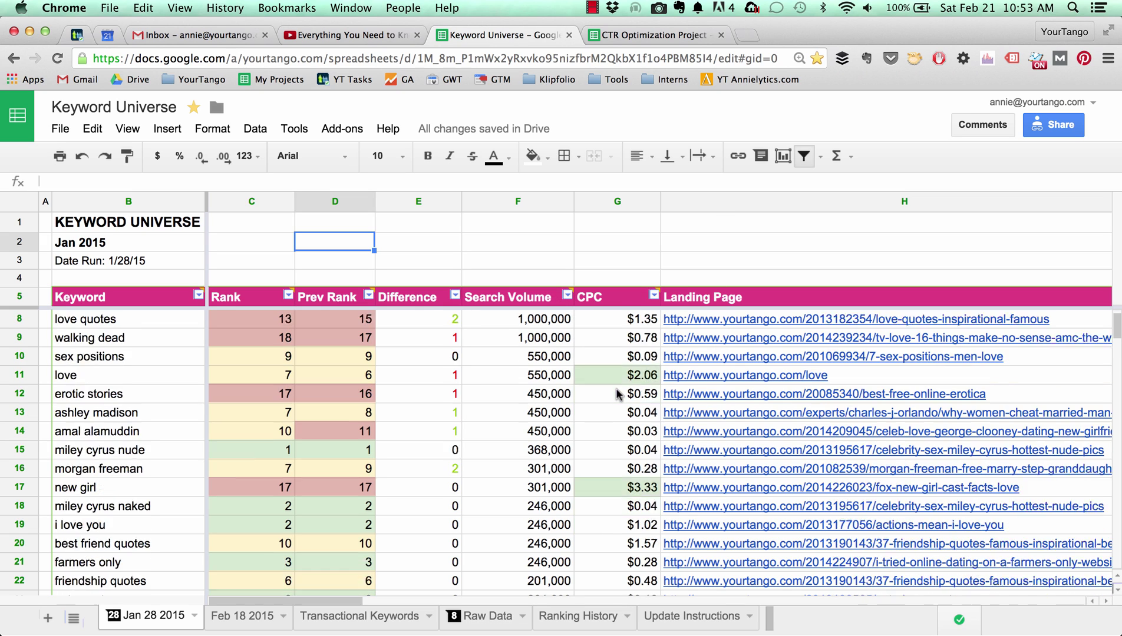
scroll(617, 393, "up", 3)
scroll(617, 393, "right", 2)
scroll(617, 393, "down", 5)
scroll(617, 393, "left", 1)
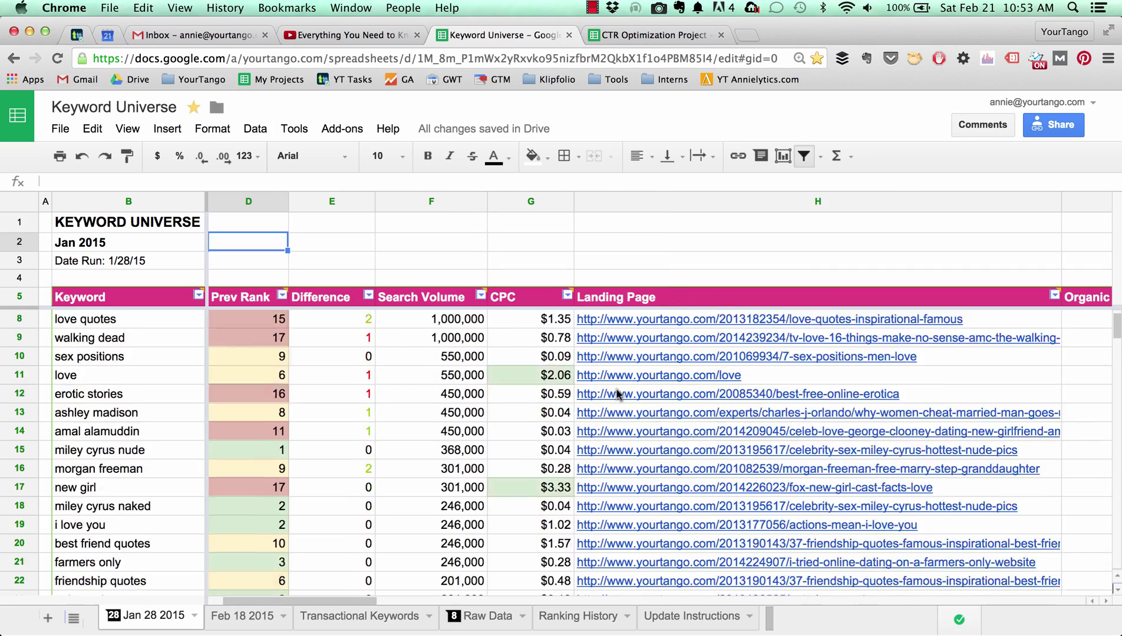
scroll(617, 394, "up", 5)
scroll(617, 393, "right", 1)
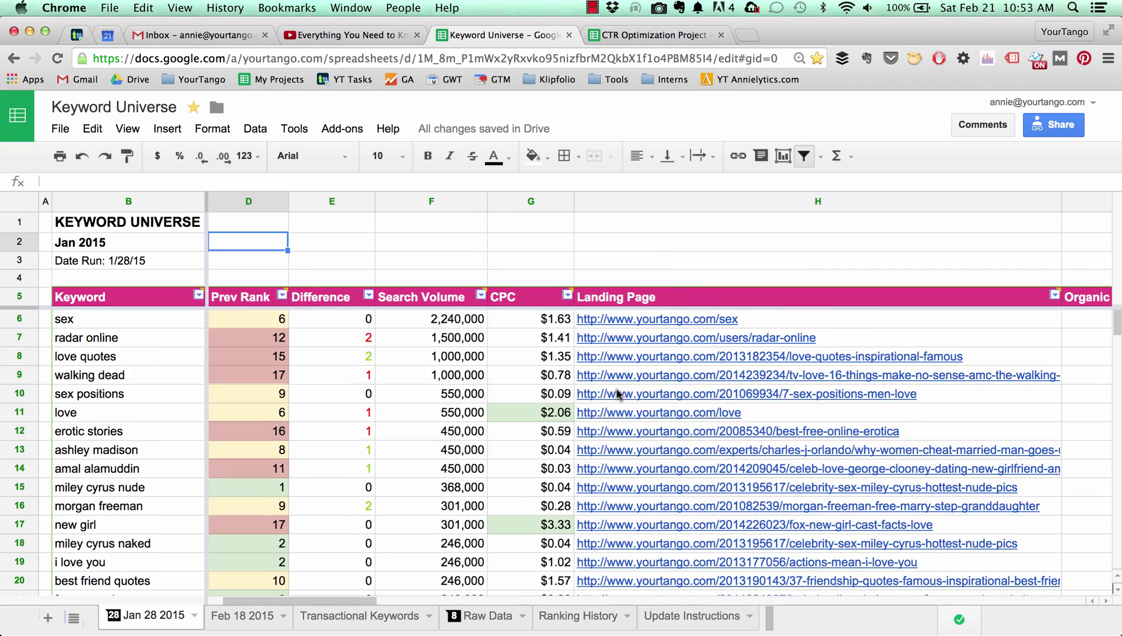
scroll(617, 394, "down", 5)
scroll(617, 394, "left", 1)
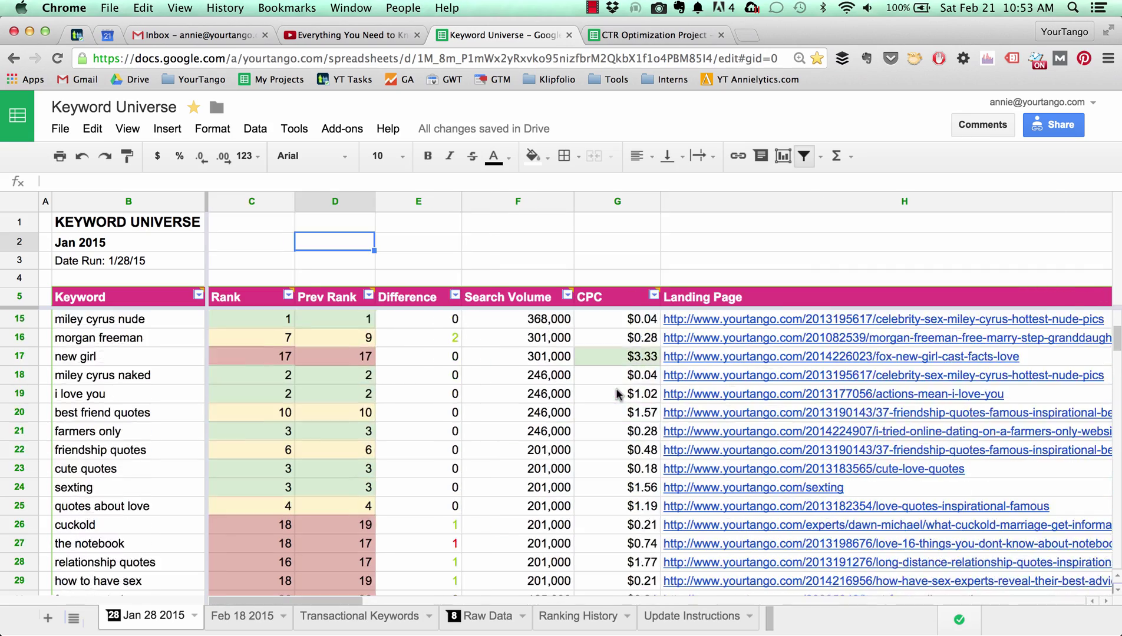
scroll(617, 394, "up", 2)
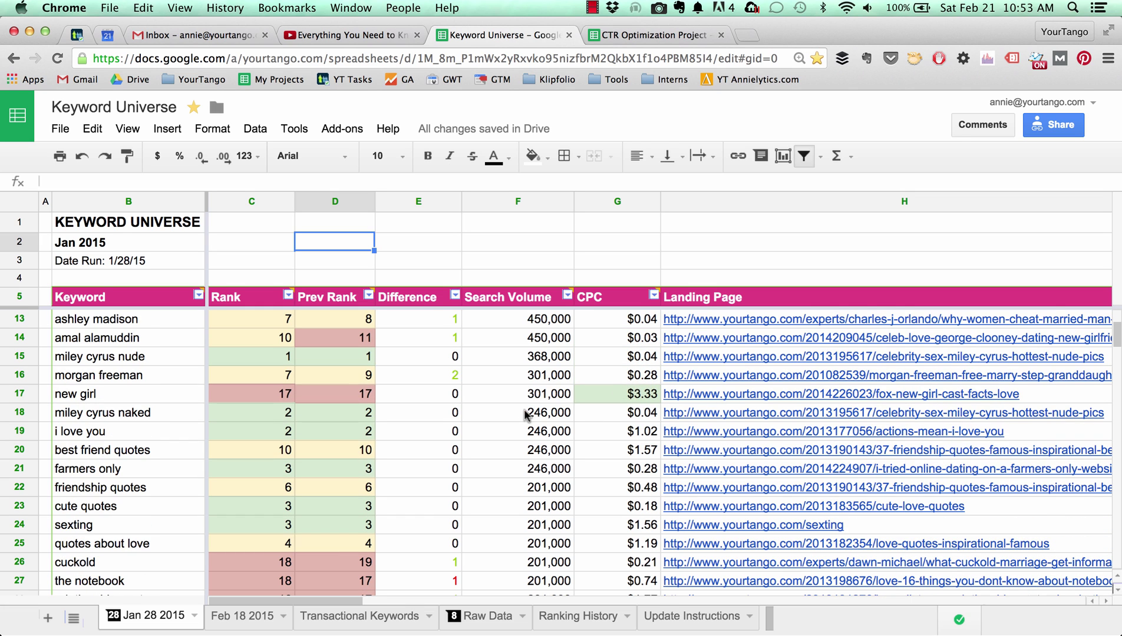
scroll(485, 433, "up", 4)
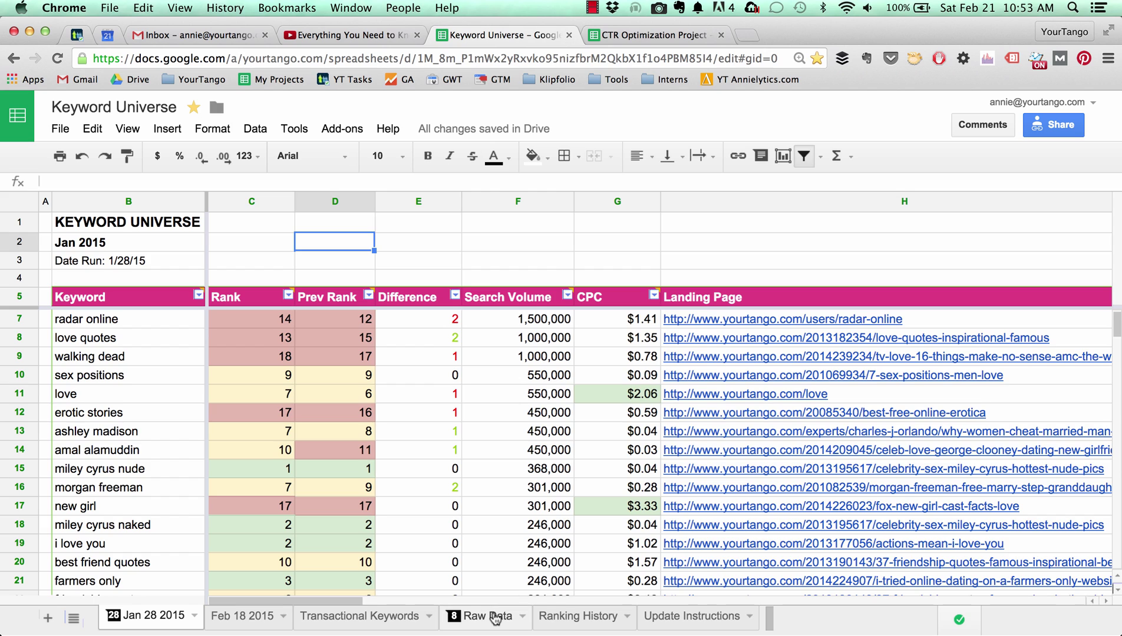
Switch to the Raw Data sheet and scroll across its columns.
left_click(498, 616)
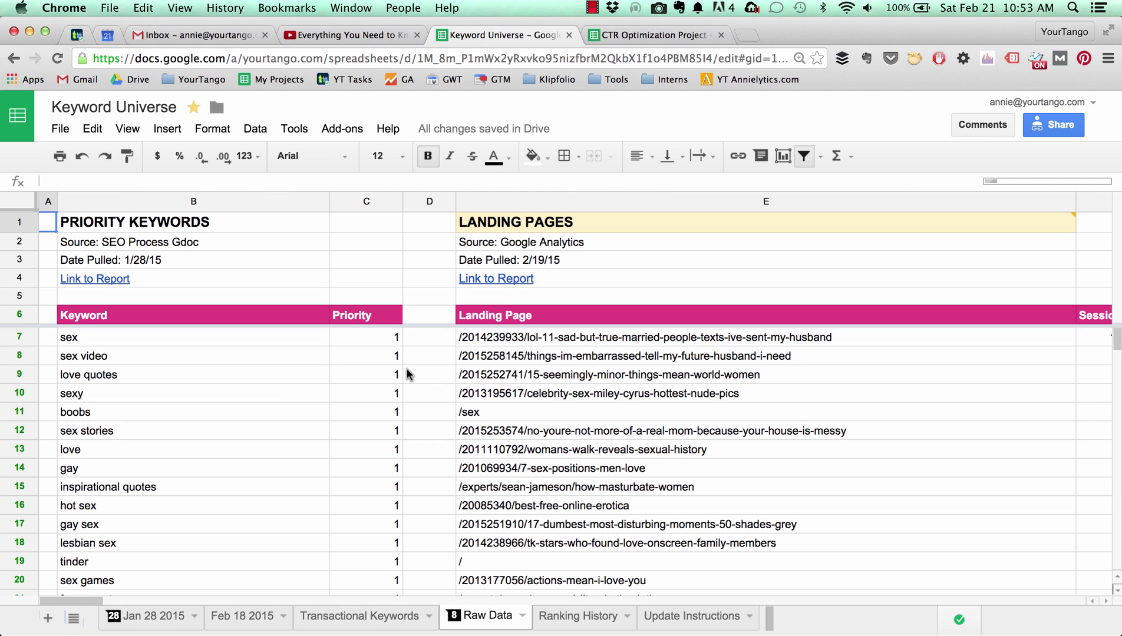
scroll(406, 373, "right", 5)
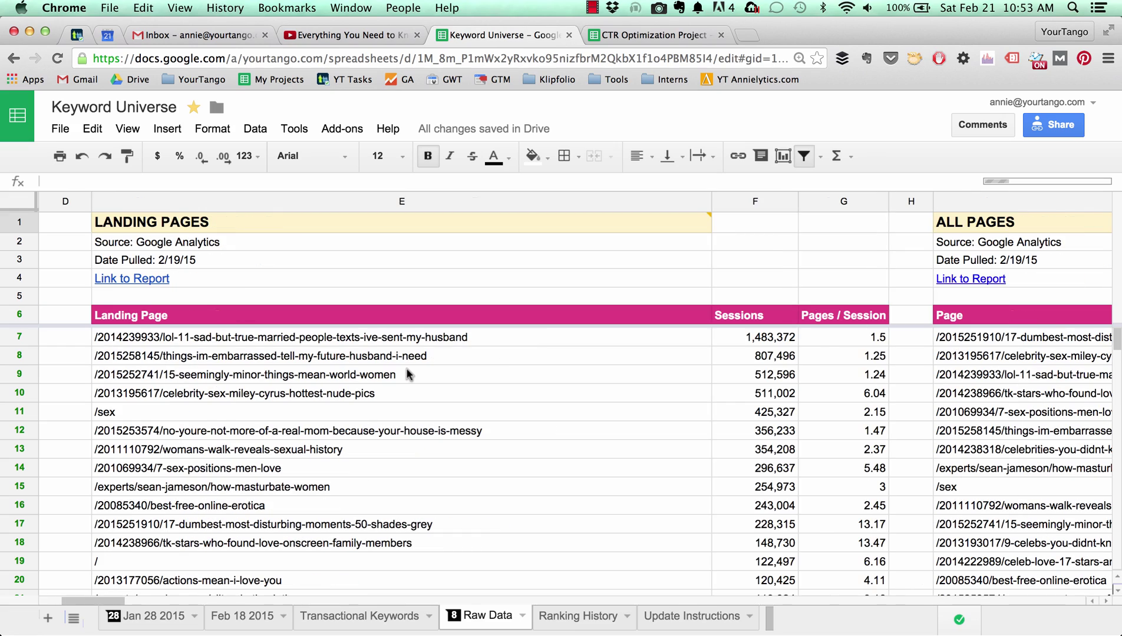
scroll(407, 373, "right", 5)
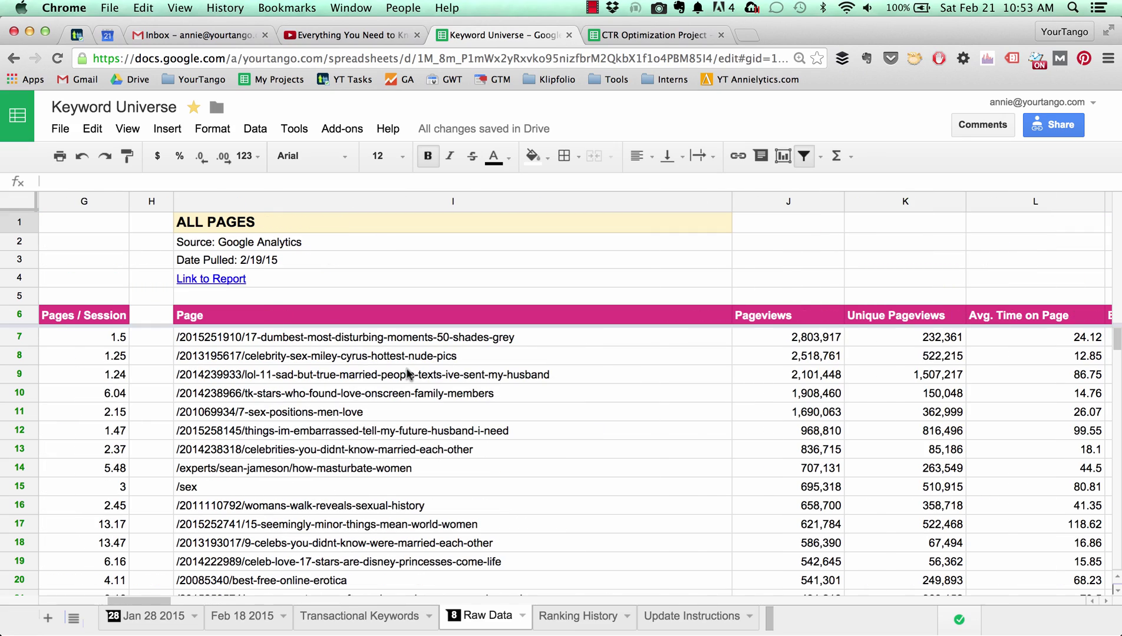
scroll(406, 373, "right", 10)
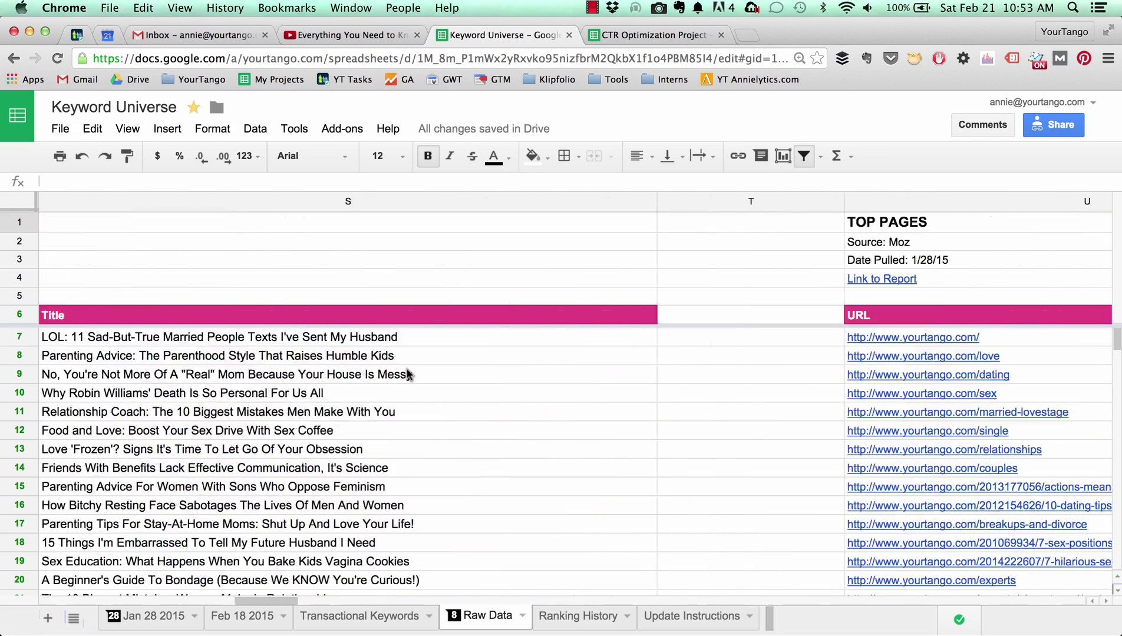
scroll(406, 373, "right", 5)
scroll(406, 373, "left", 5)
scroll(407, 373, "right", 10)
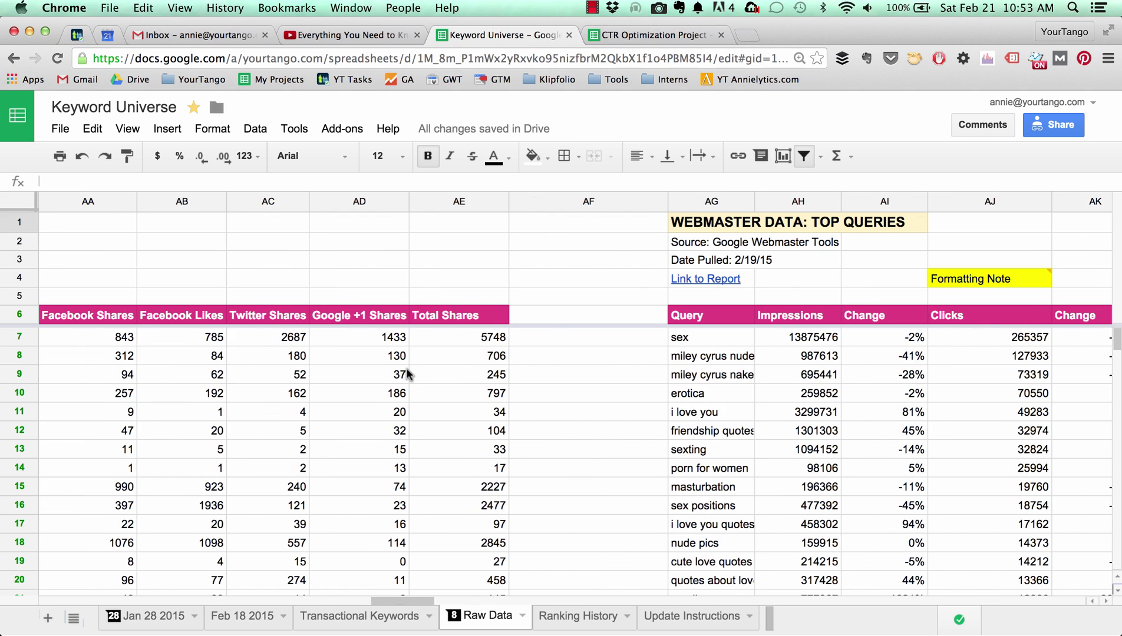
scroll(407, 373, "right", 8)
scroll(406, 373, "right", 12)
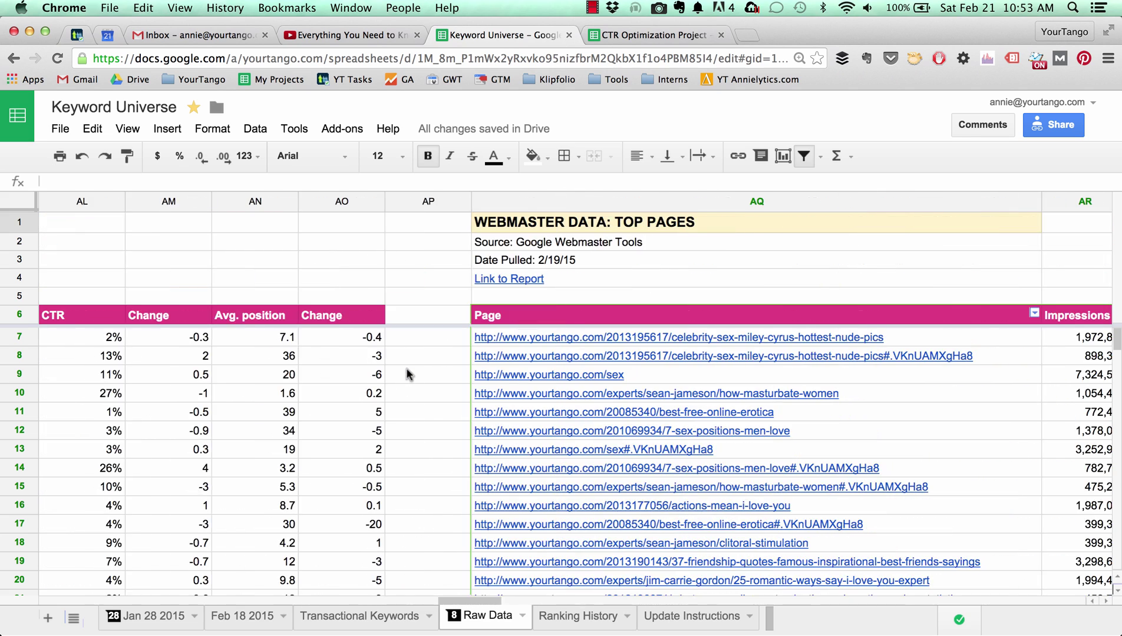
scroll(407, 373, "right", 10)
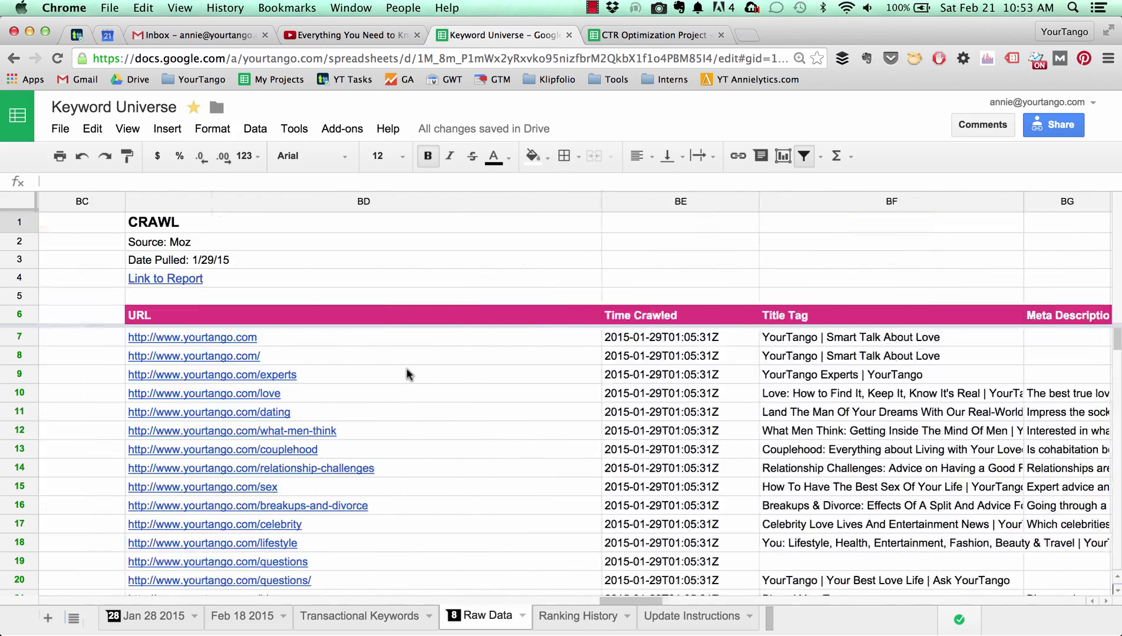
scroll(406, 373, "left", 4)
scroll(407, 373, "right", 3)
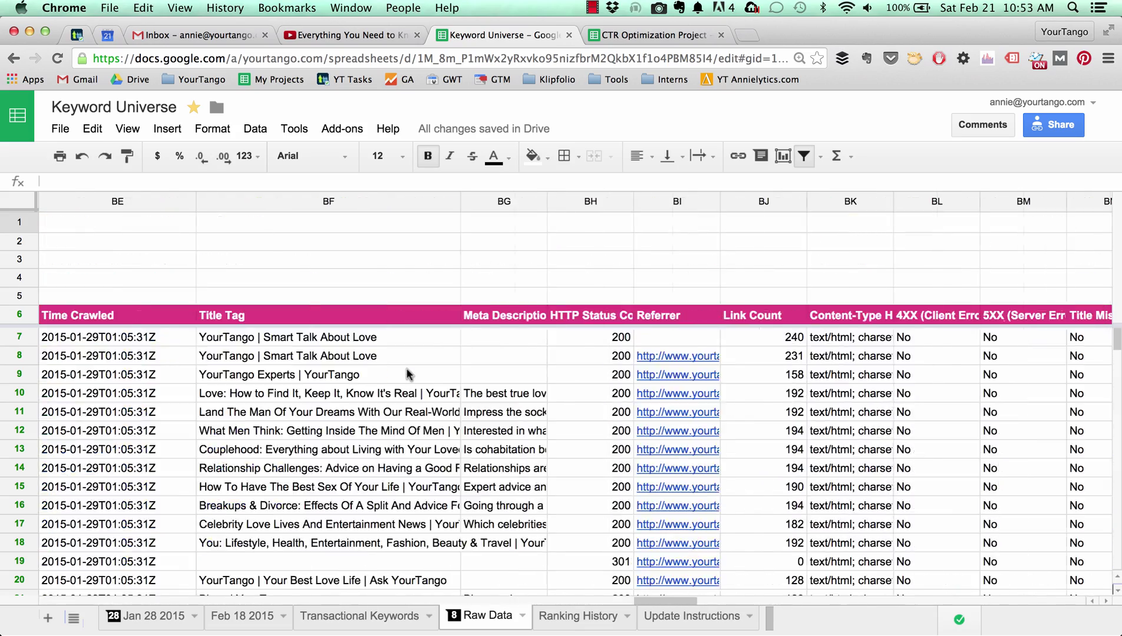
scroll(407, 373, "left", 12)
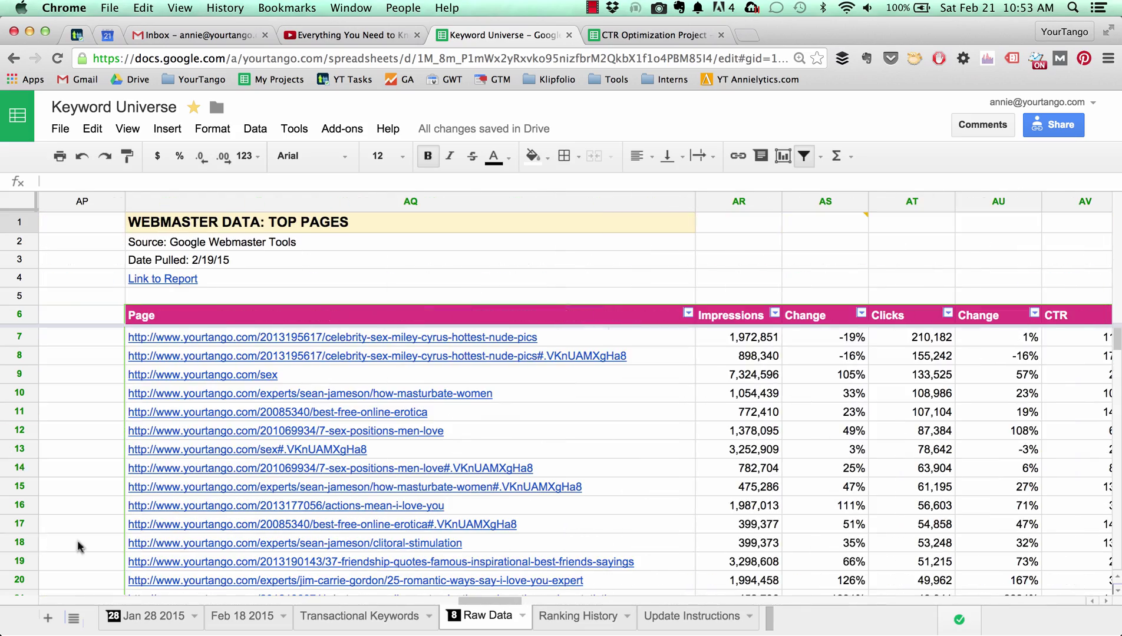
Back on the Jan 28 2015 sheet, inspect the formulas in cells I6 and L6.
left_click(180, 618)
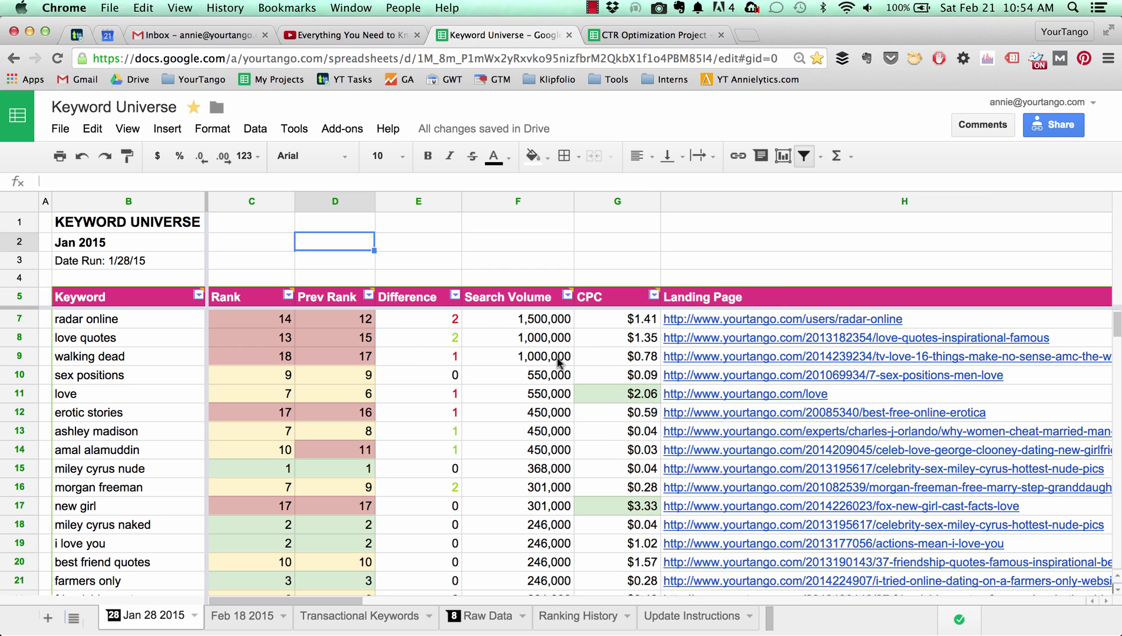
scroll(562, 358, "right", 5)
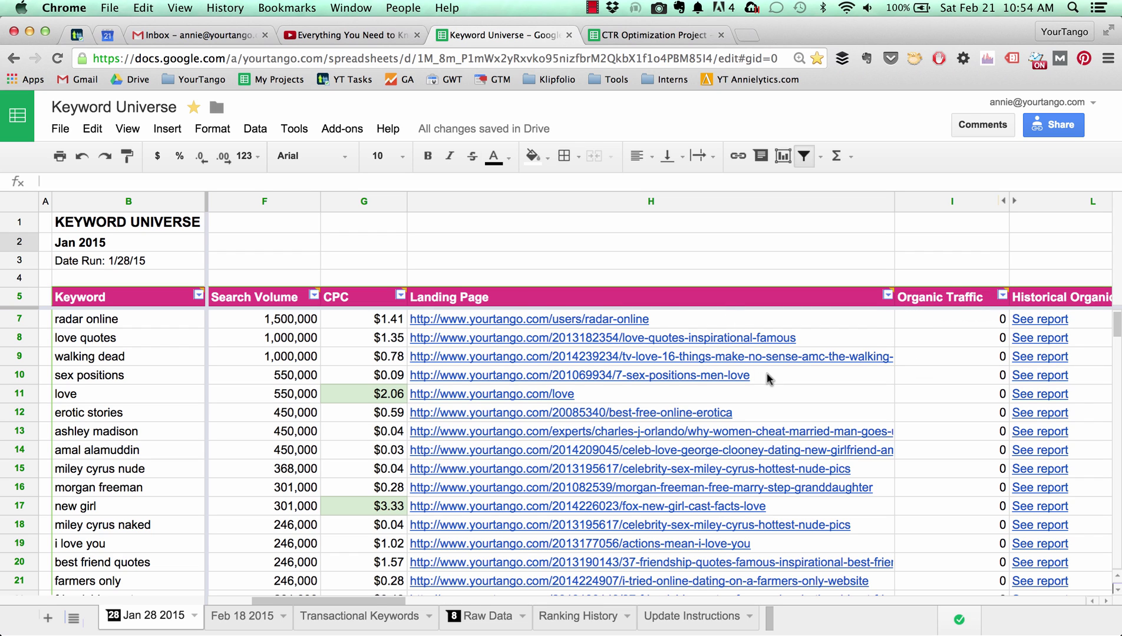
scroll(771, 380, "left", 1)
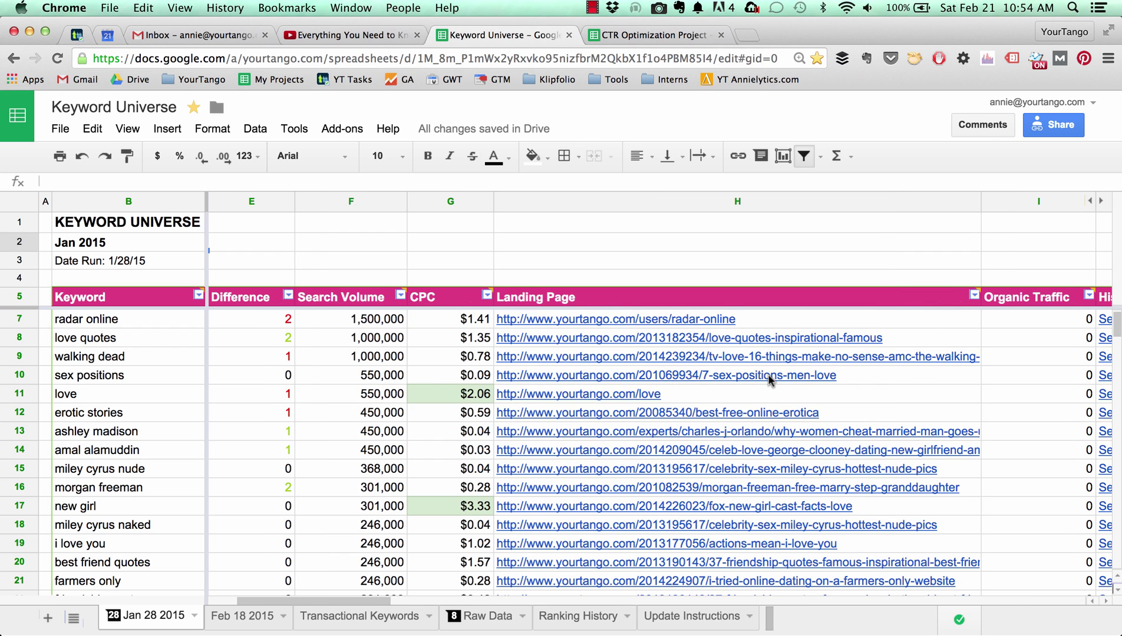
scroll(769, 380, "right", 2)
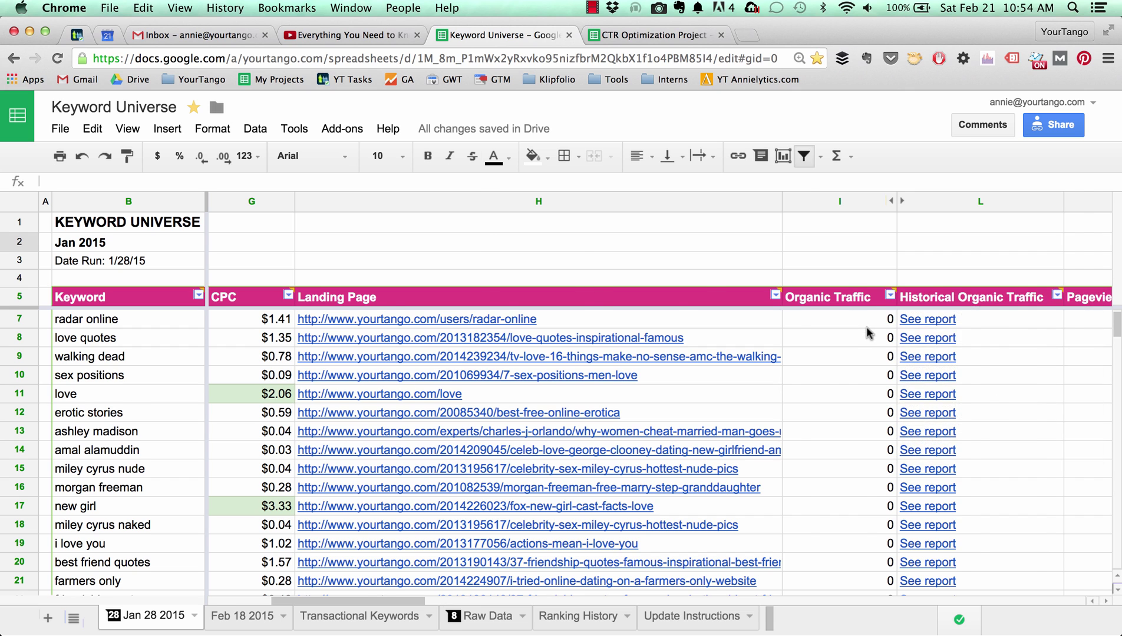
scroll(866, 329, "right", 10)
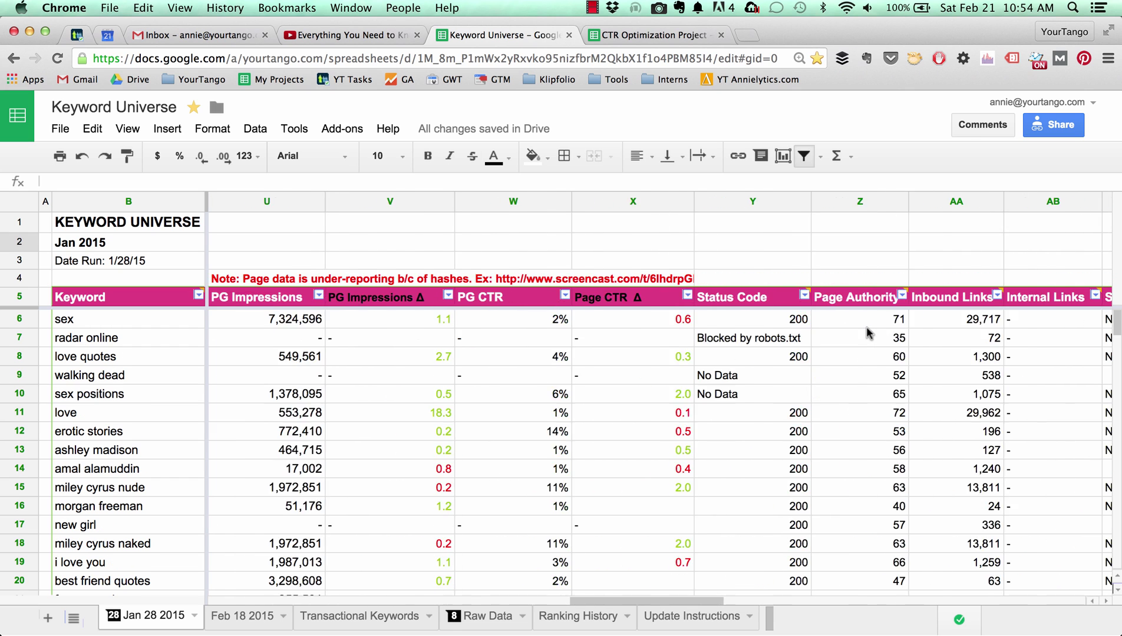
scroll(866, 332, "right", 2)
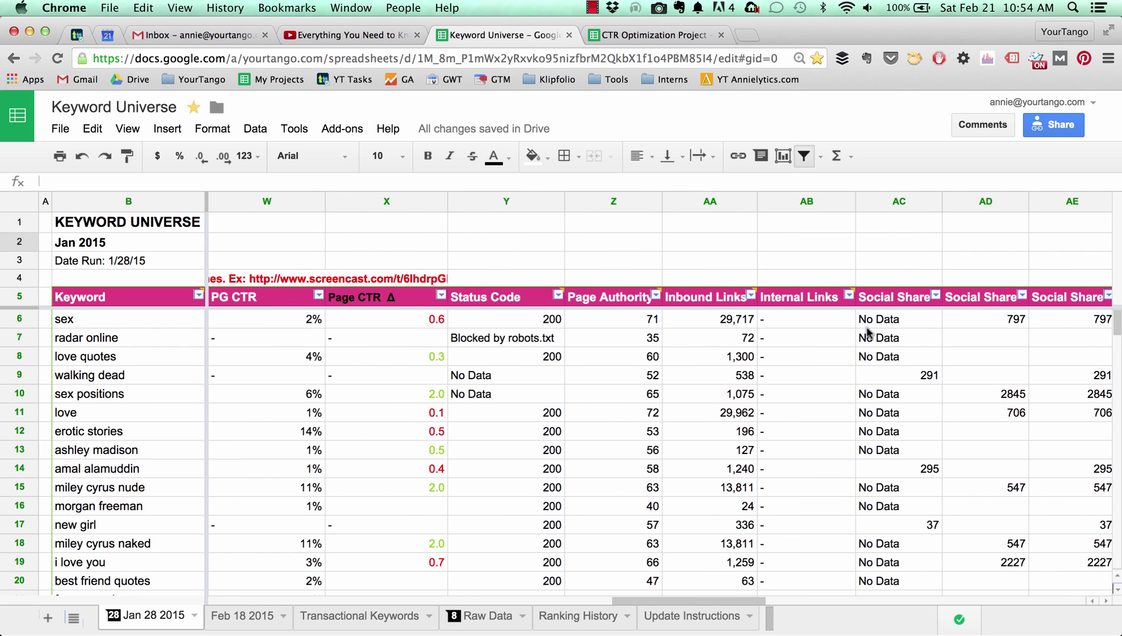
scroll(866, 332, "right", 6)
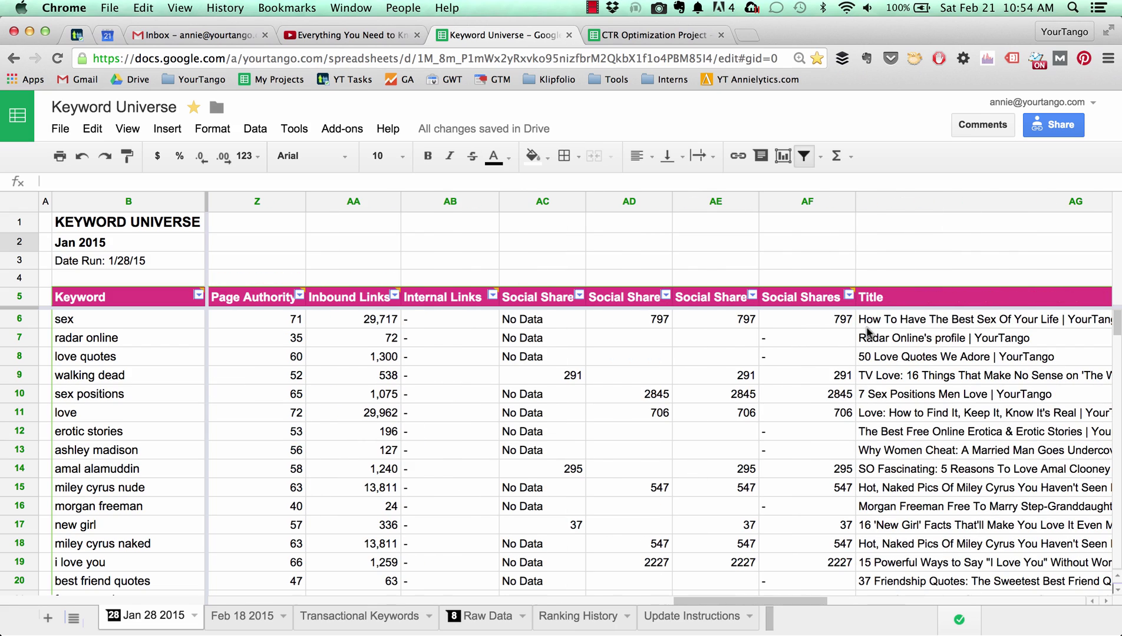
scroll(866, 332, "right", 6)
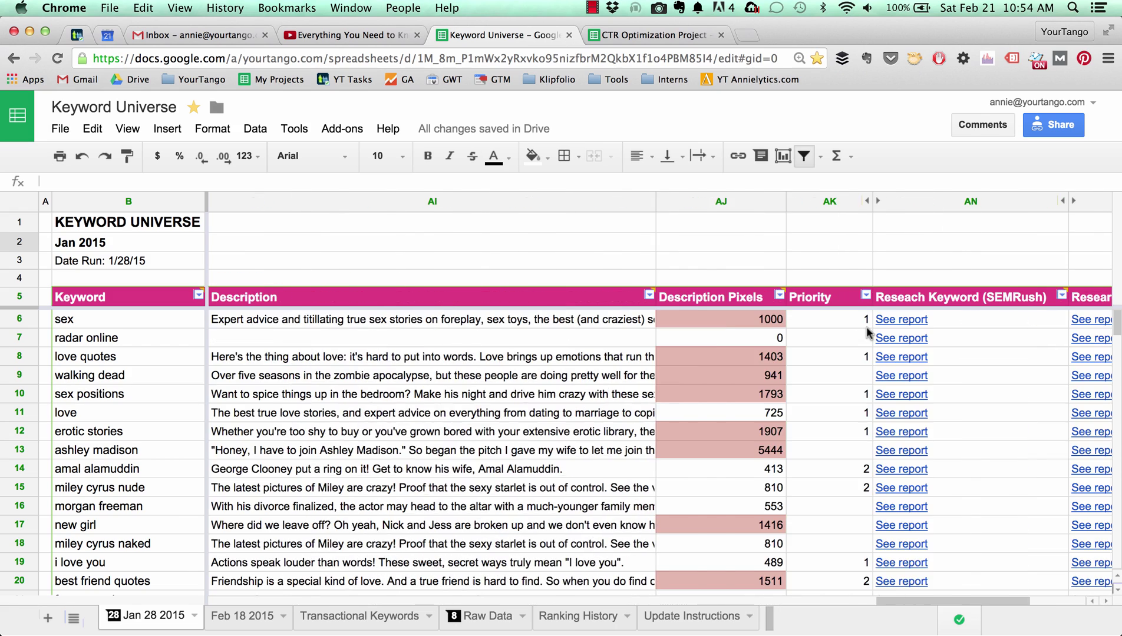
scroll(866, 332, "right", 4)
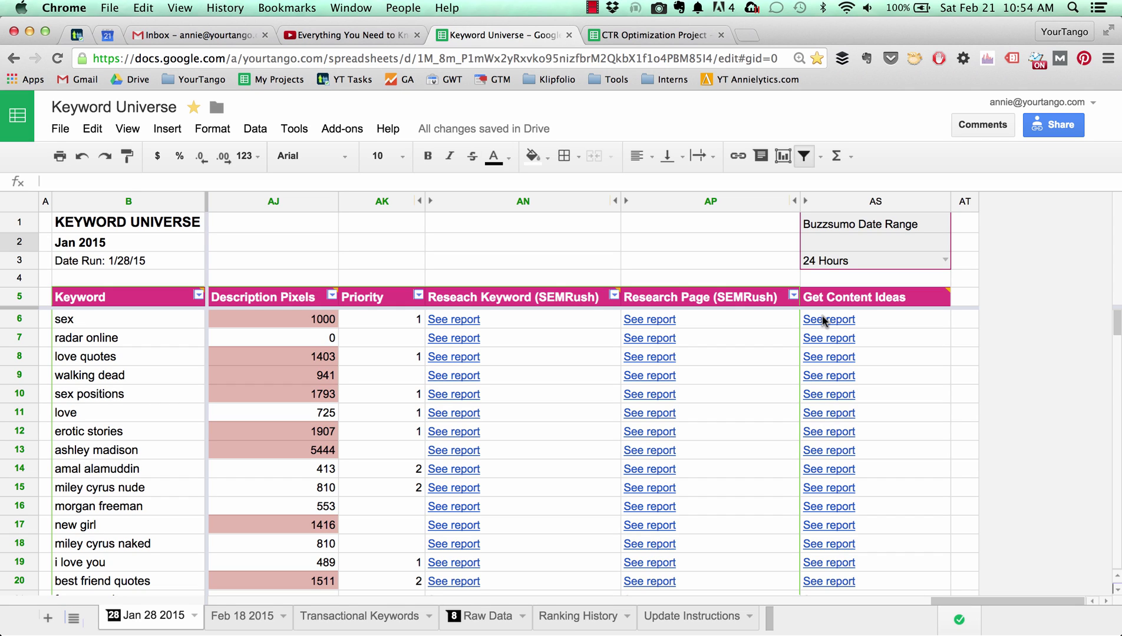
scroll(822, 316, "left", 15)
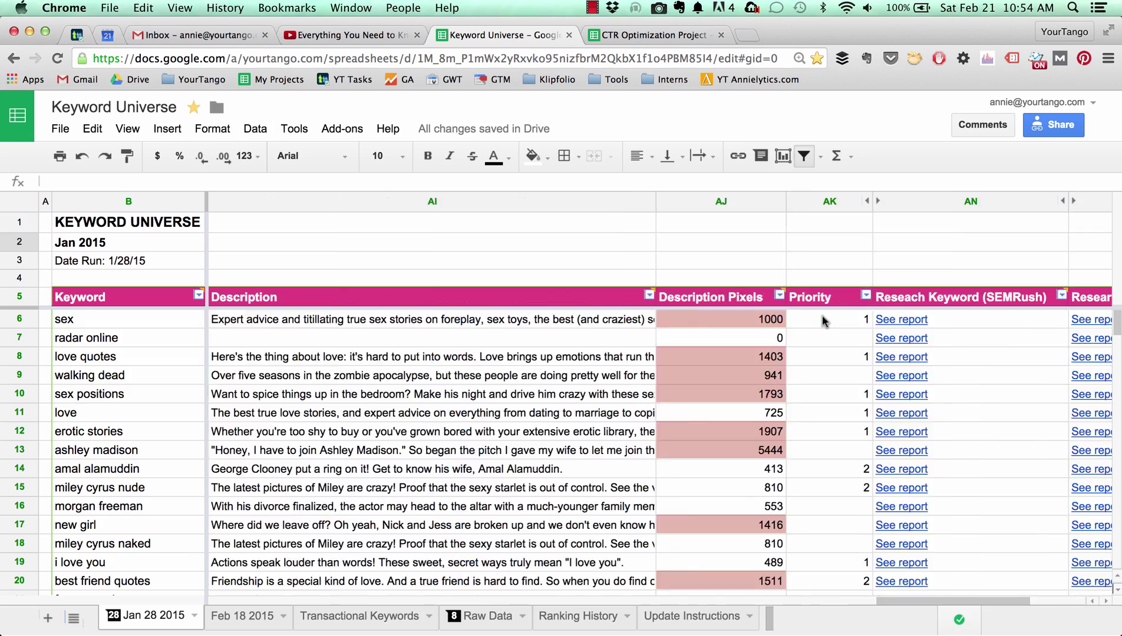
scroll(822, 320, "left", 15)
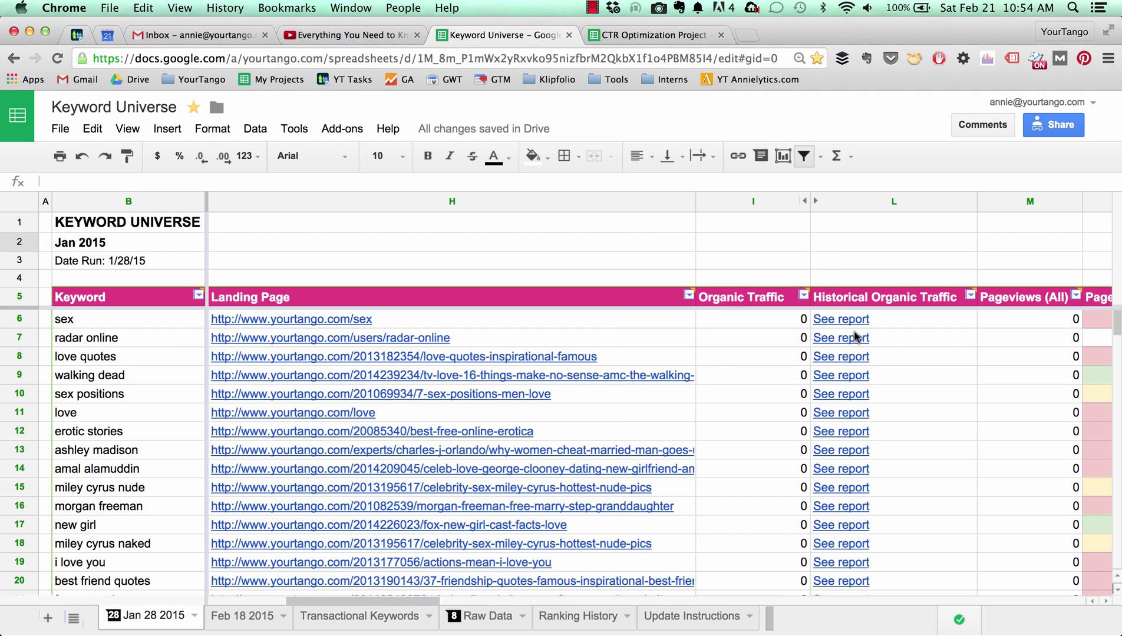
left_click(765, 313)
left_click(837, 319)
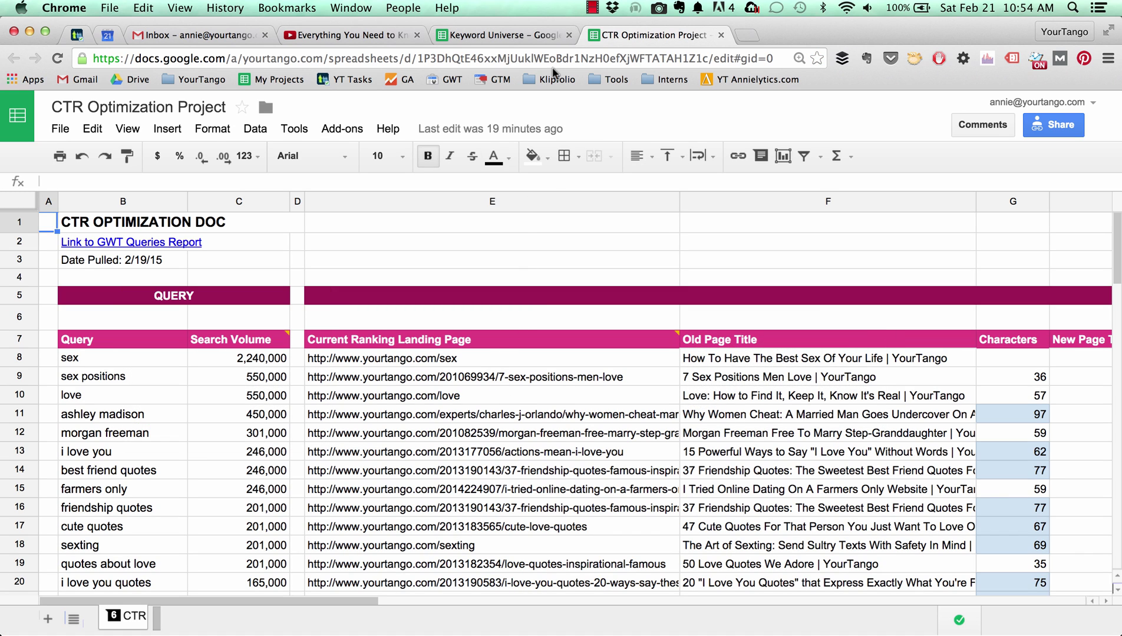
Return to the Keyword Universe spreadsheet's Jan 28 2015 sheet with its See report links.
left_click(509, 35)
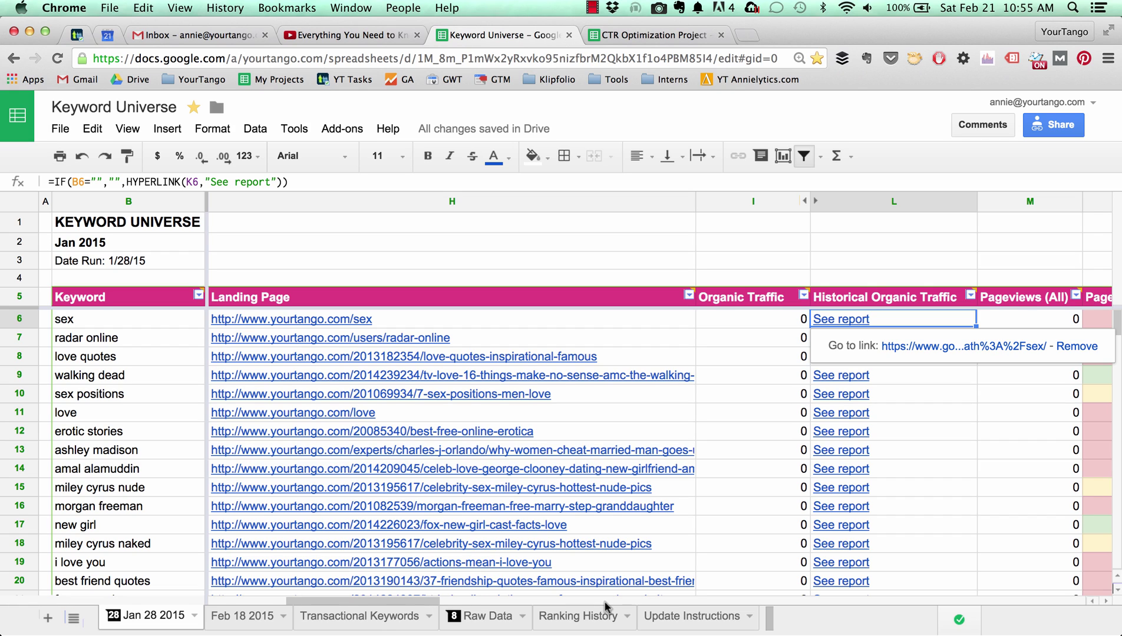
Add a new blank sheet, then highlight the CTR Optimization Project's spreadsheet ID in the address bar.
left_click(47, 620)
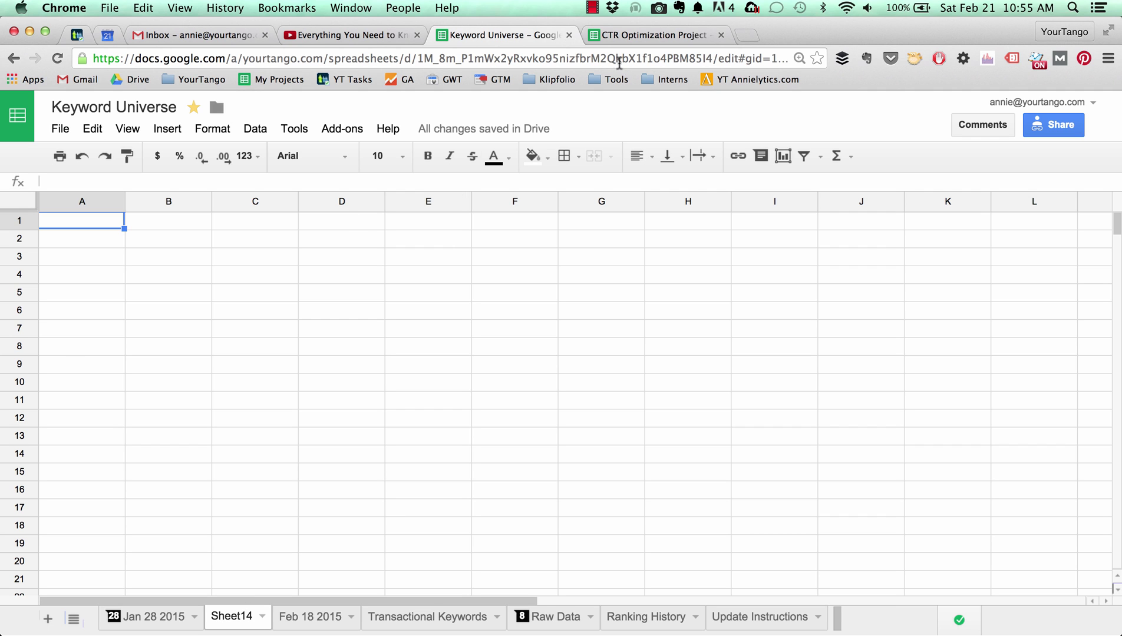
left_click(613, 35)
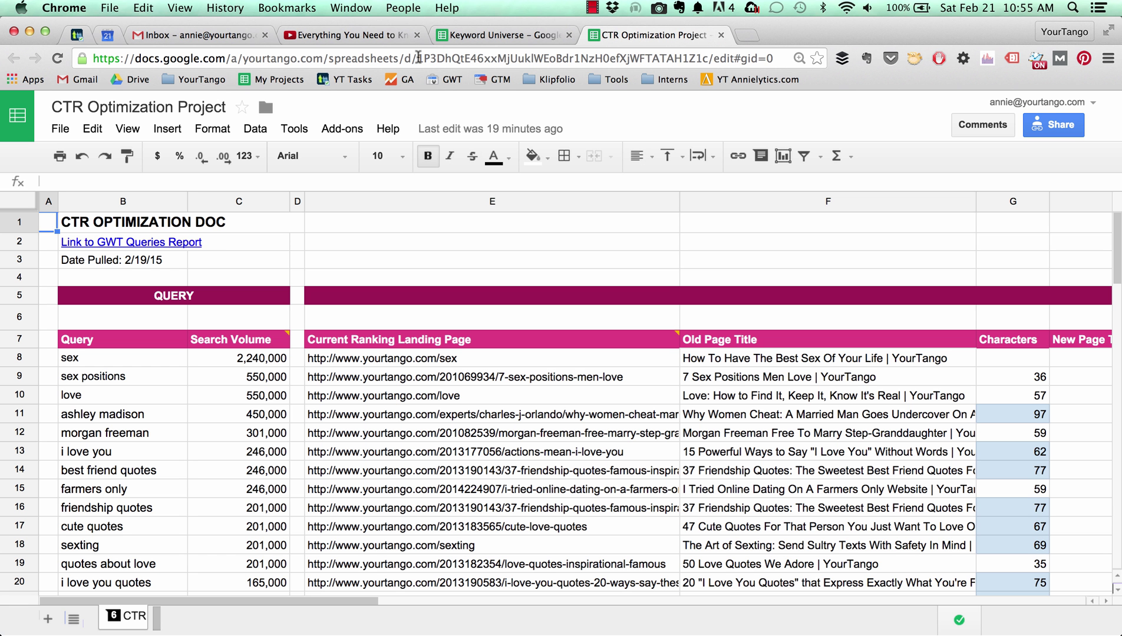
left_click_drag(418, 58, 707, 57)
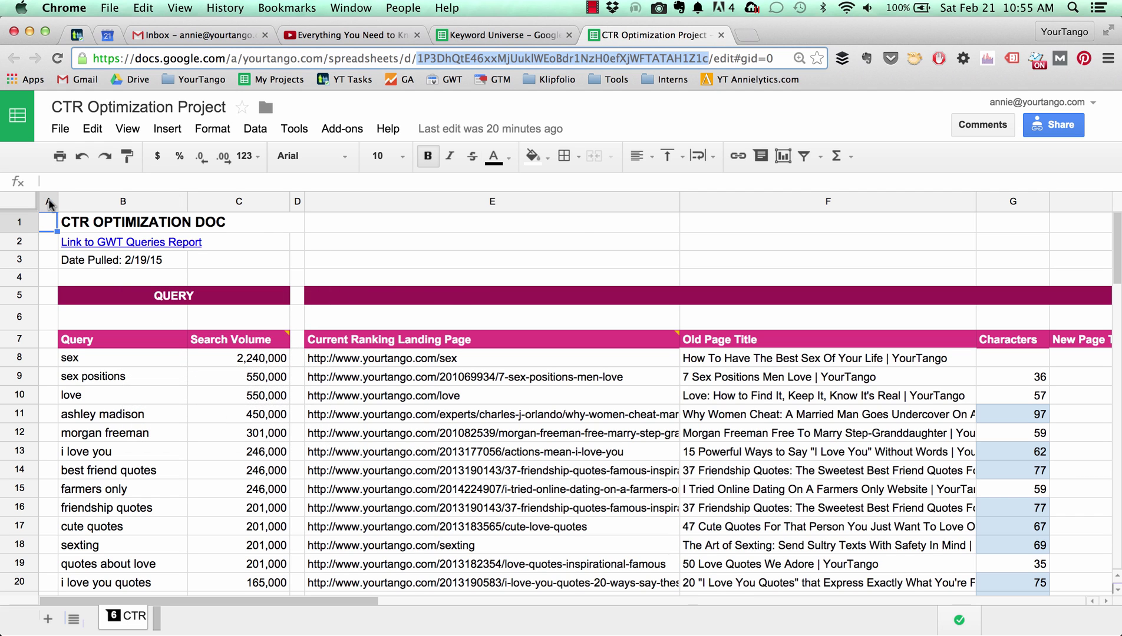
scroll(583, 233, "right", 10)
scroll(583, 233, "right", 6)
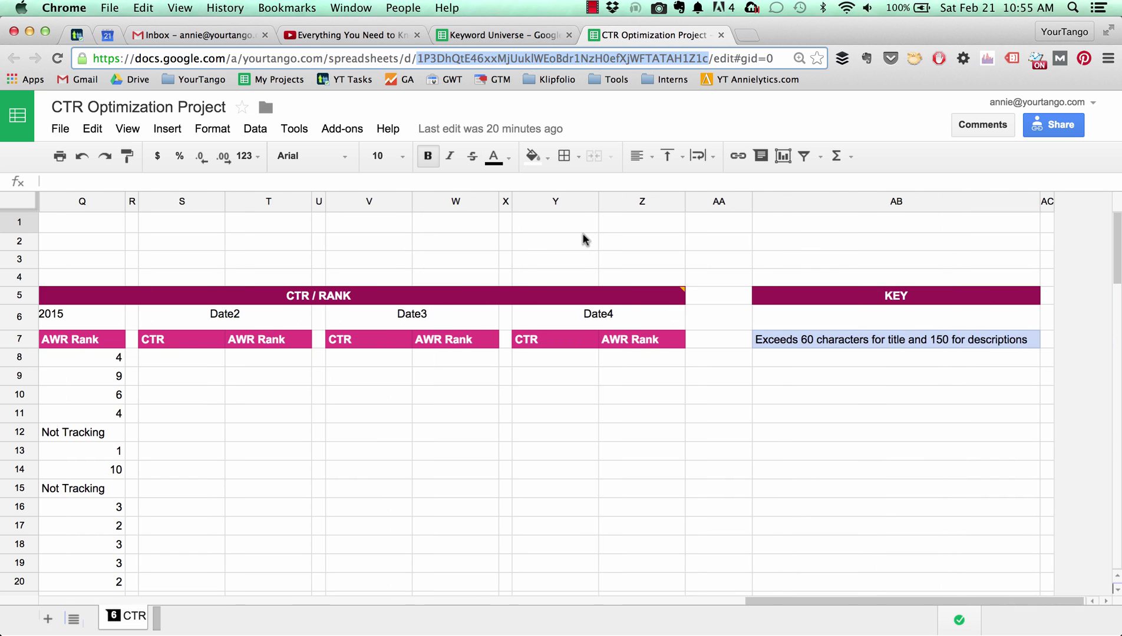
scroll(582, 233, "left", 15)
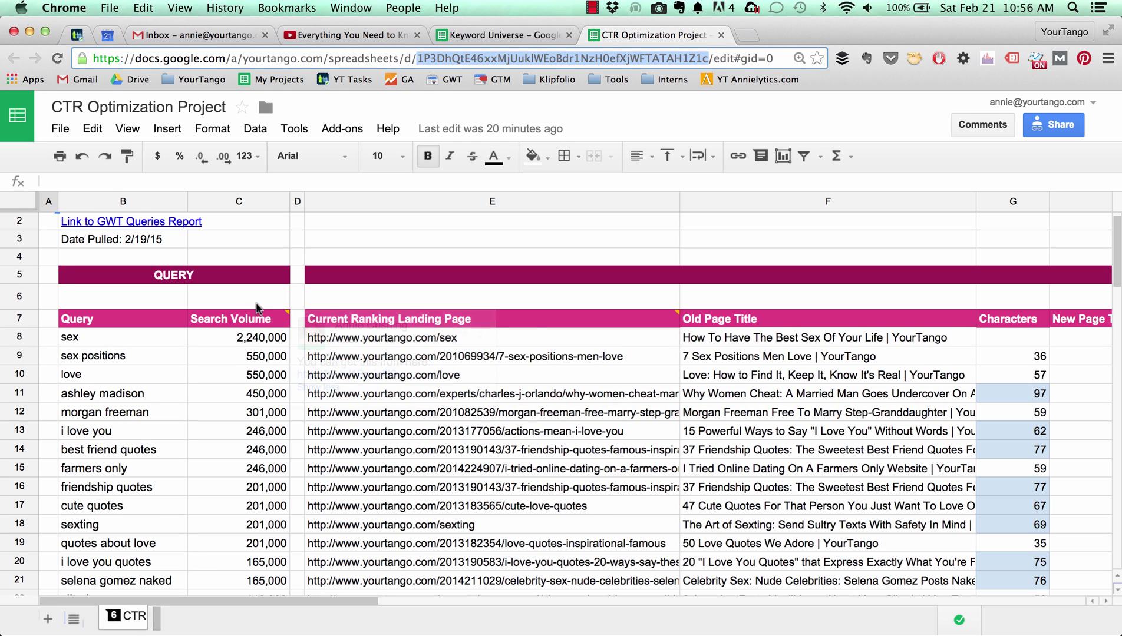
scroll(263, 321, "up", 1)
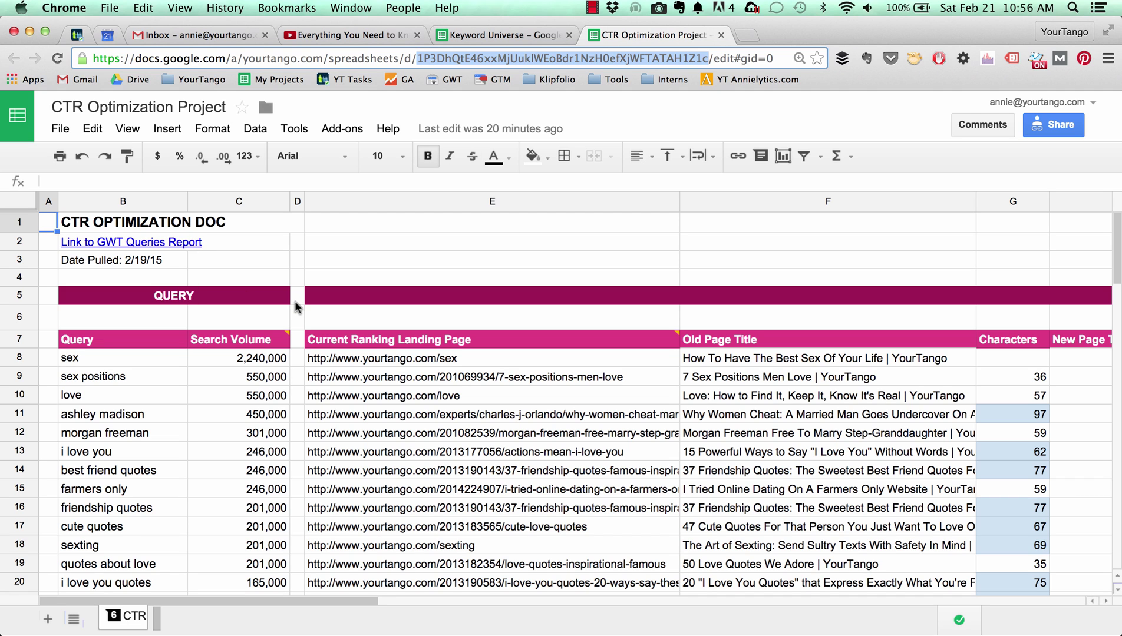
scroll(662, 307, "right", 10)
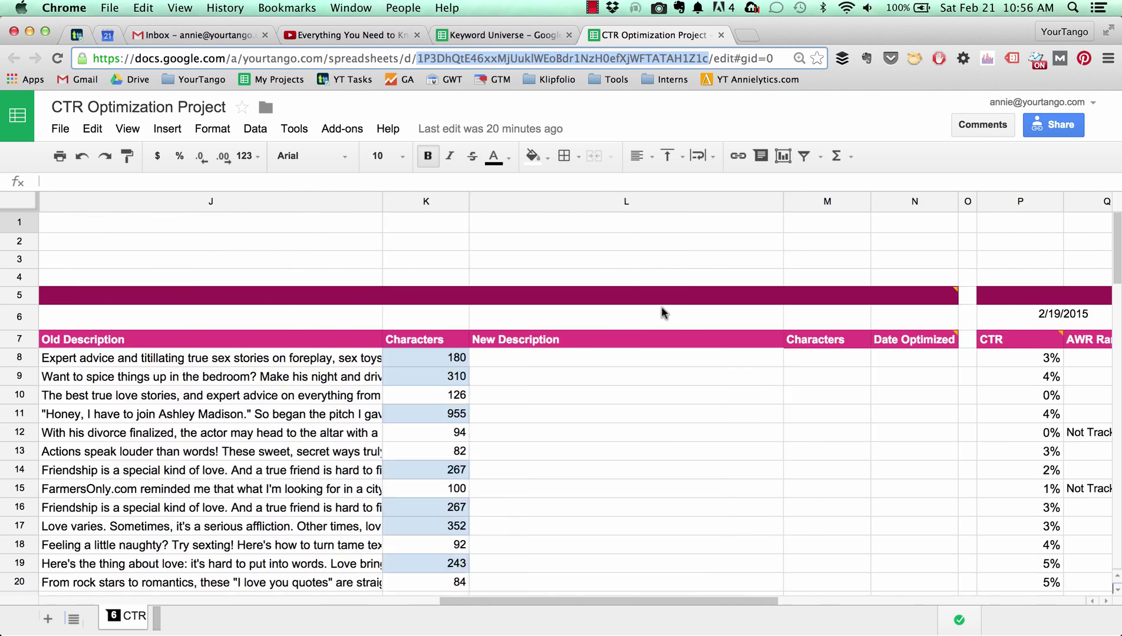
scroll(661, 312, "right", 8)
scroll(662, 307, "left", 6)
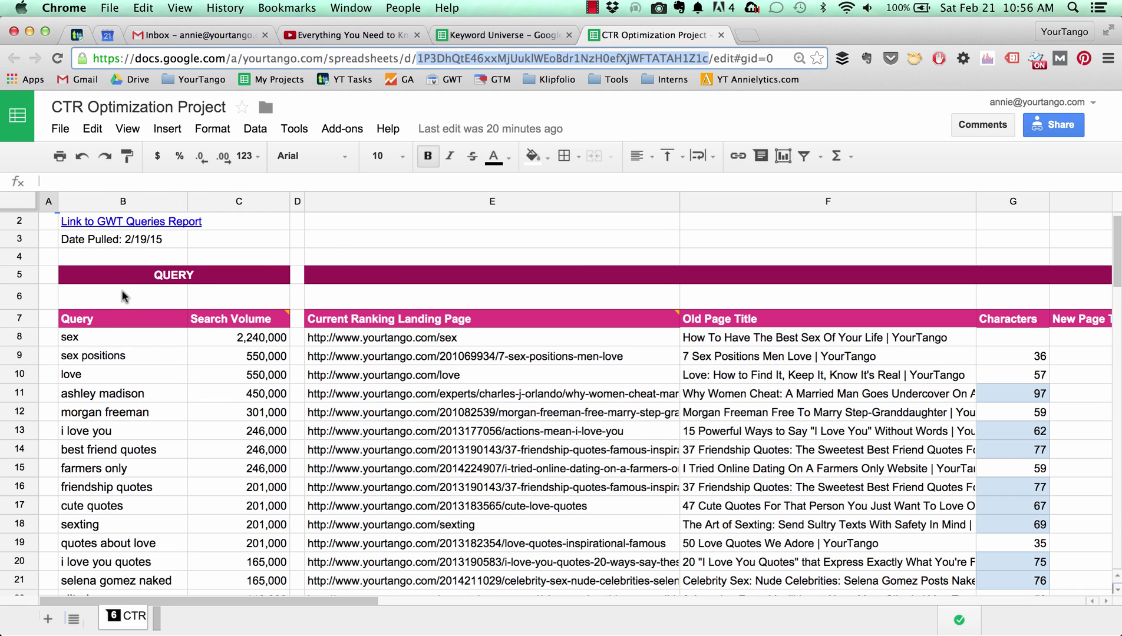
scroll(175, 387, "down", 8)
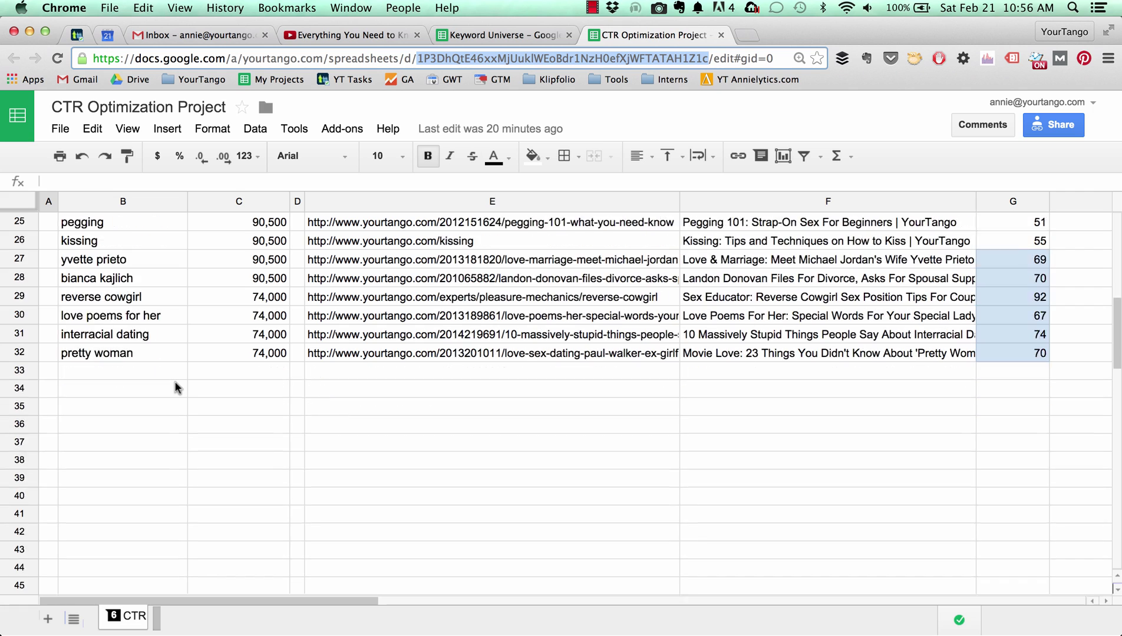
scroll(175, 387, "down", 2)
scroll(175, 387, "up", 10)
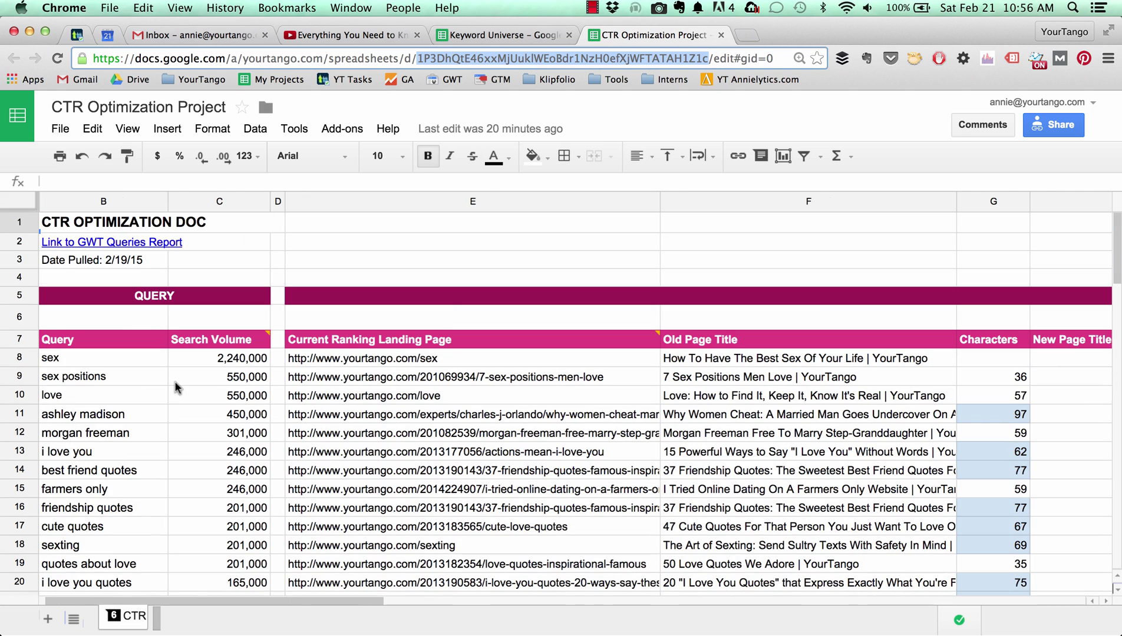
scroll(175, 386, "left", 1)
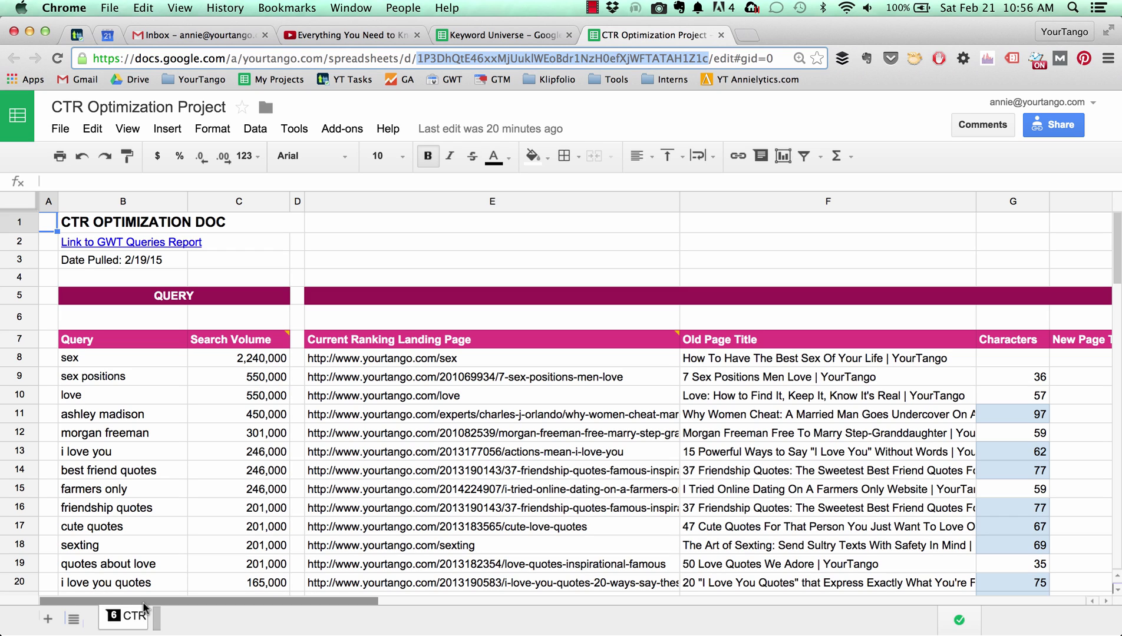
In cell B6 of Keyword Universe, start =IMPORTRANGE( with the pasted CTR spreadsheet key in quotes.
left_click(476, 36)
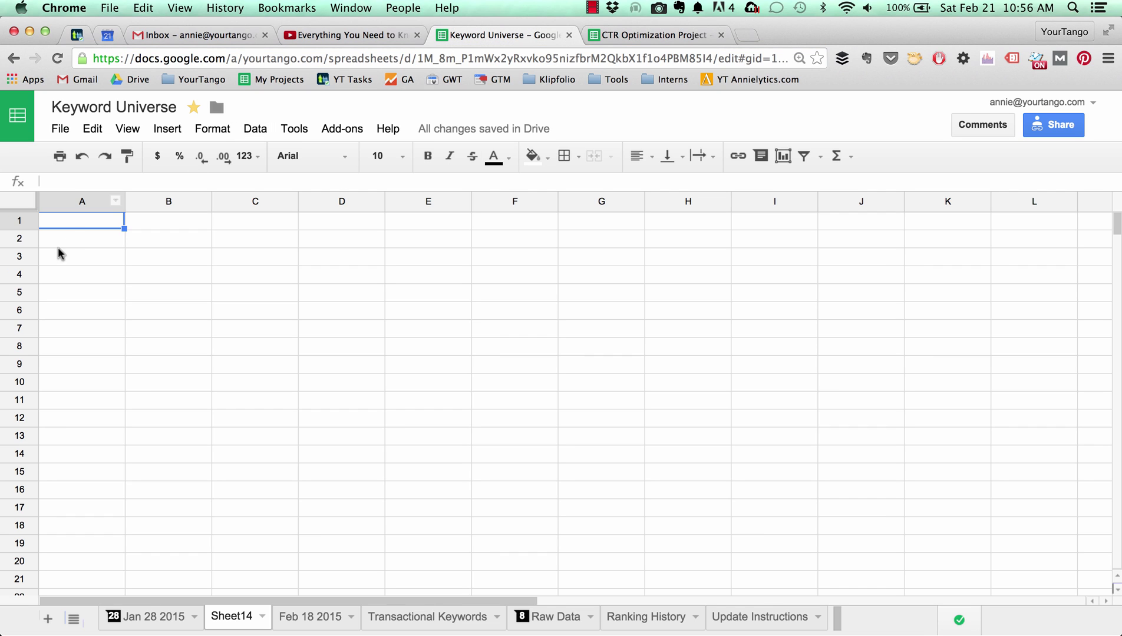
left_click(143, 308)
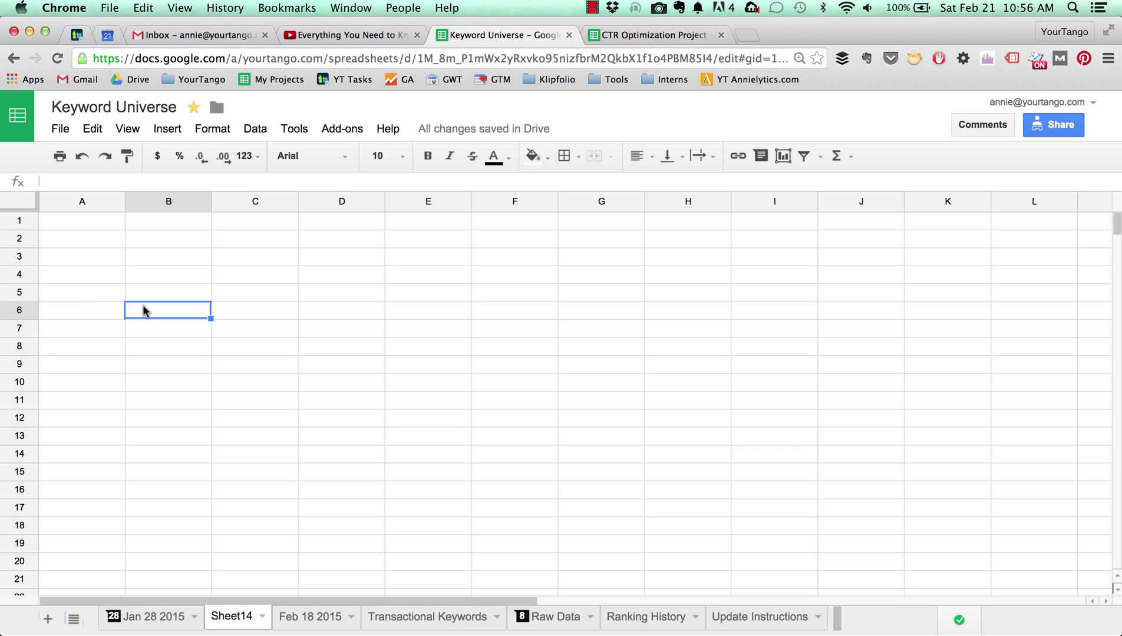
type("=")
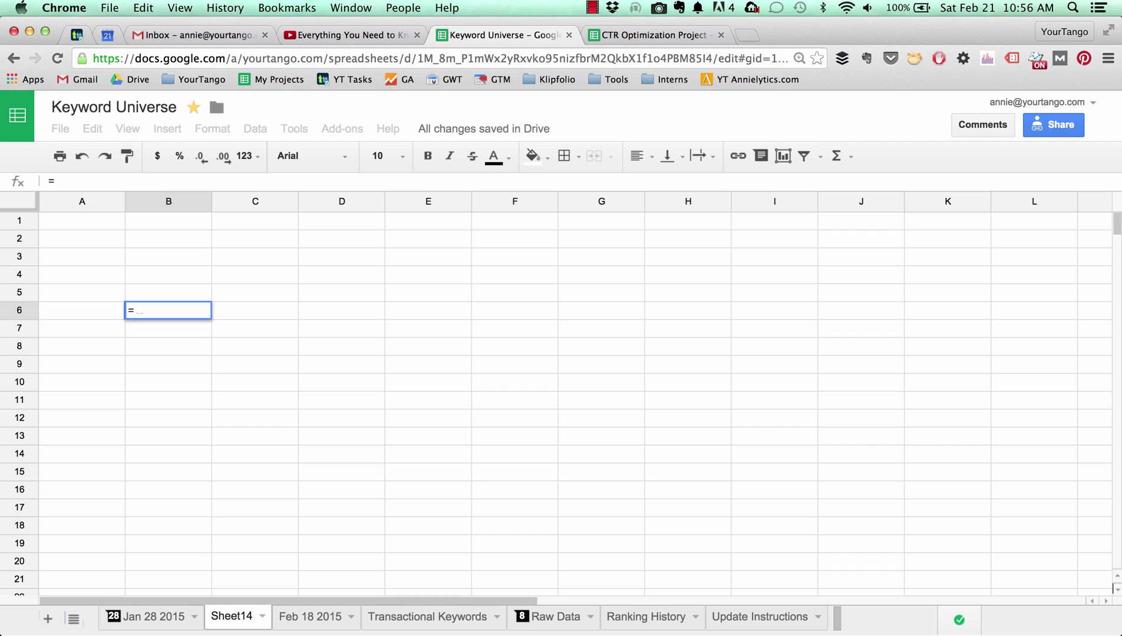
type("impo")
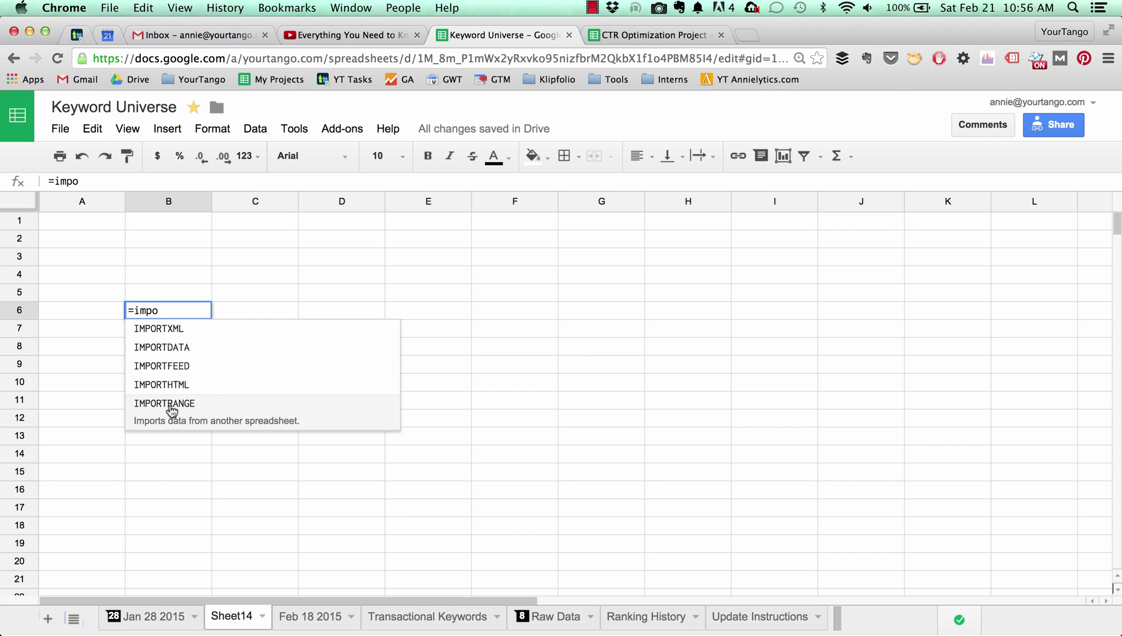
left_click(170, 406)
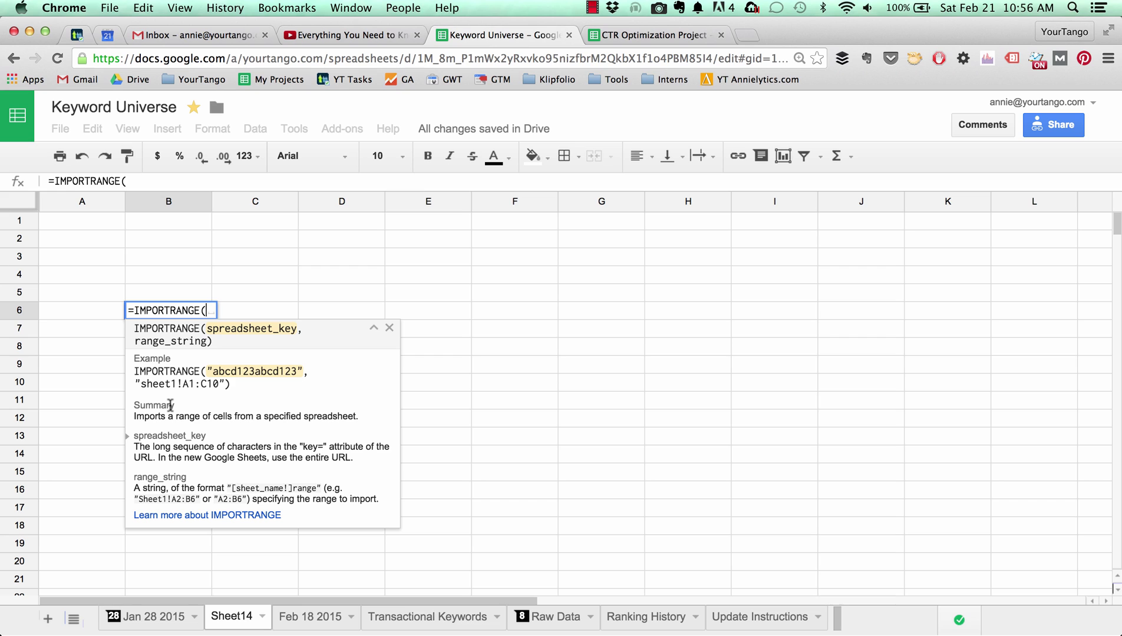
type("\"")
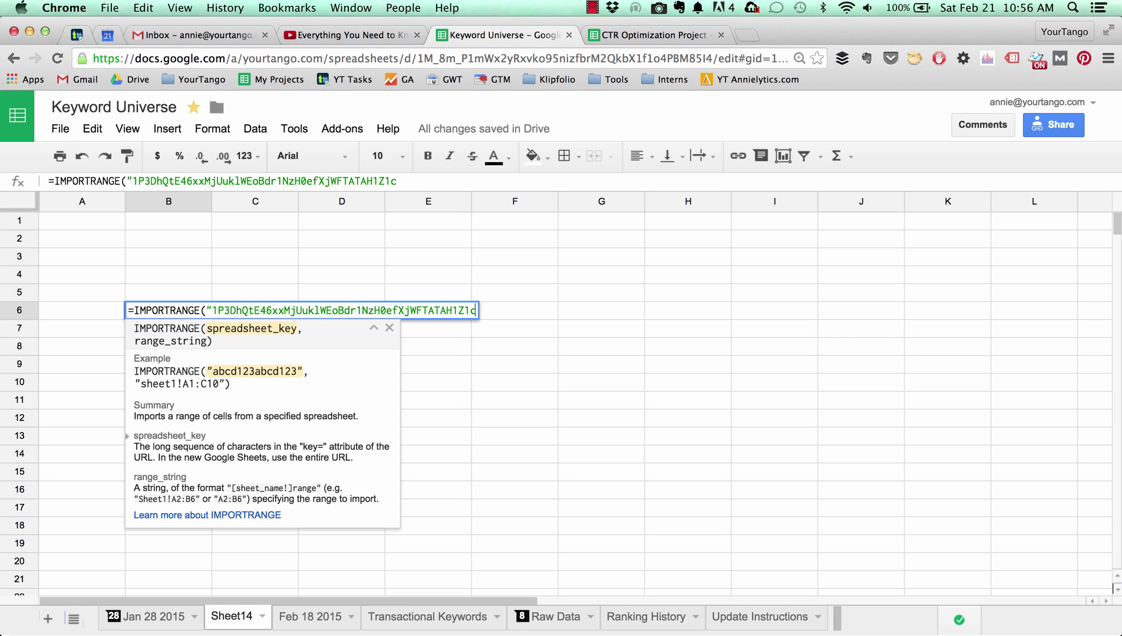
type("\"")
Complete the formula with the range "CTR!B6:AC:100" and enter it in B6.
type(",")
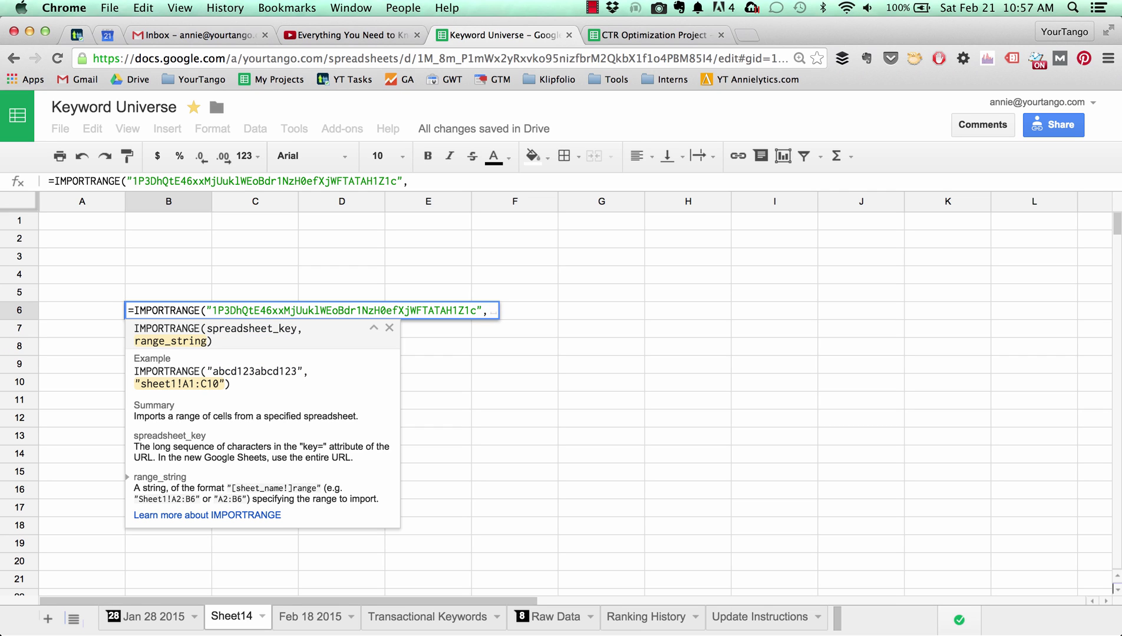
type("\"")
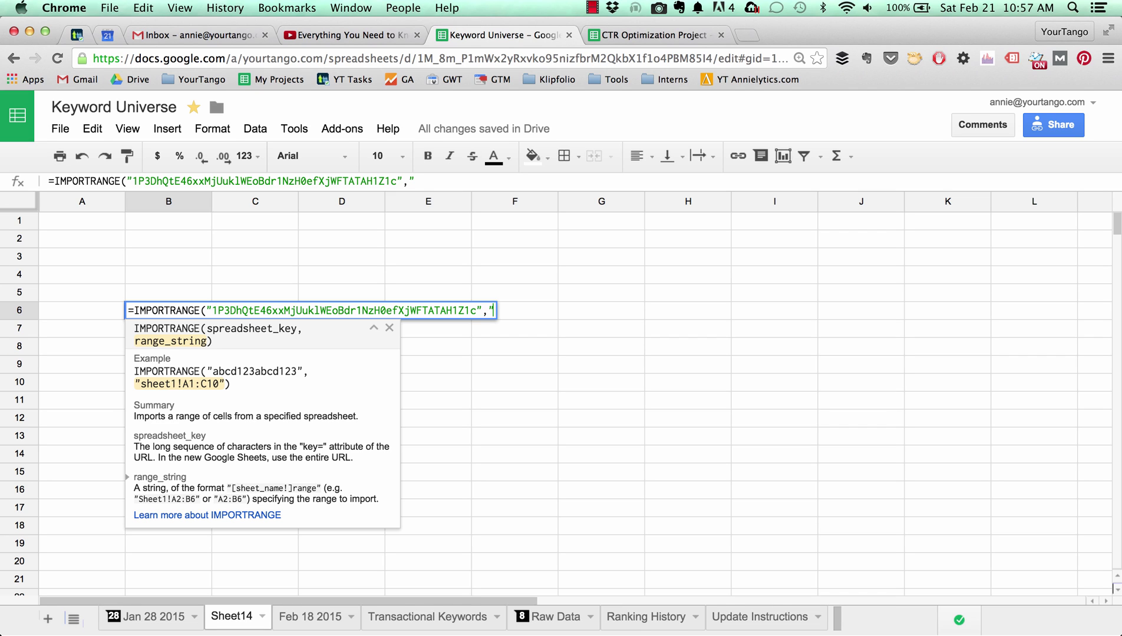
type("CTR!")
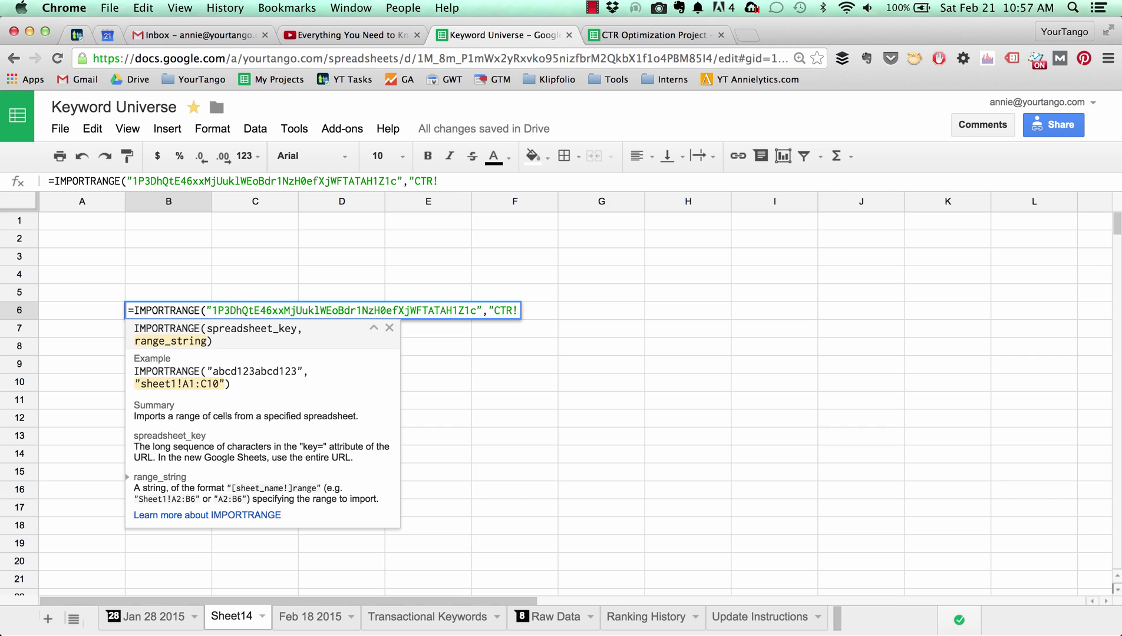
type("B6:AC:")
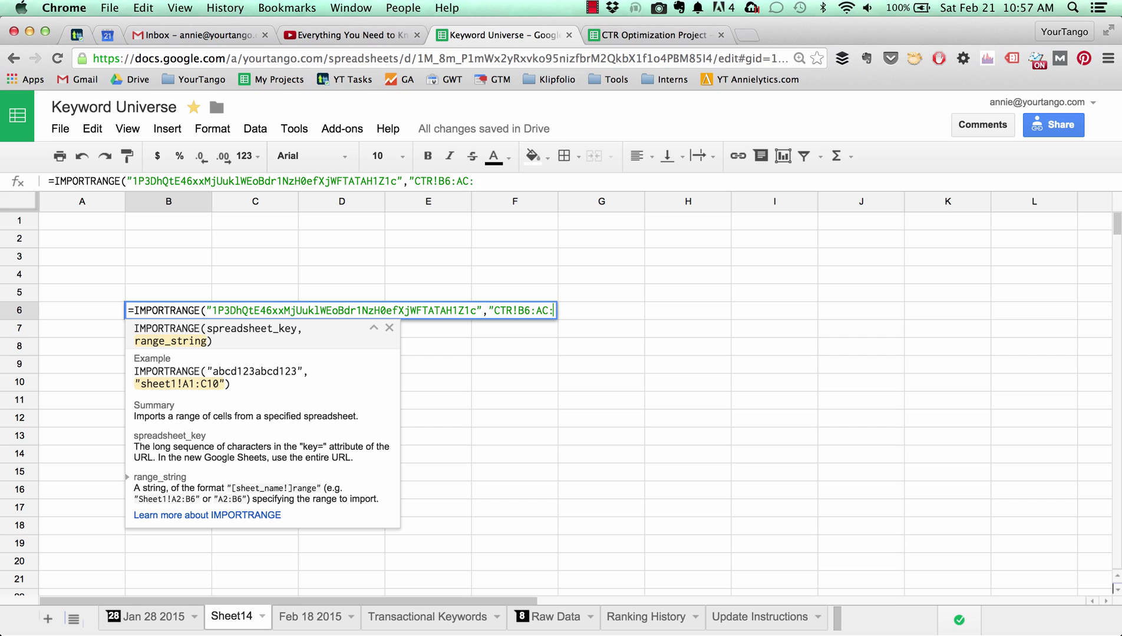
type("5")
key("BackSpace")
type("100\")")
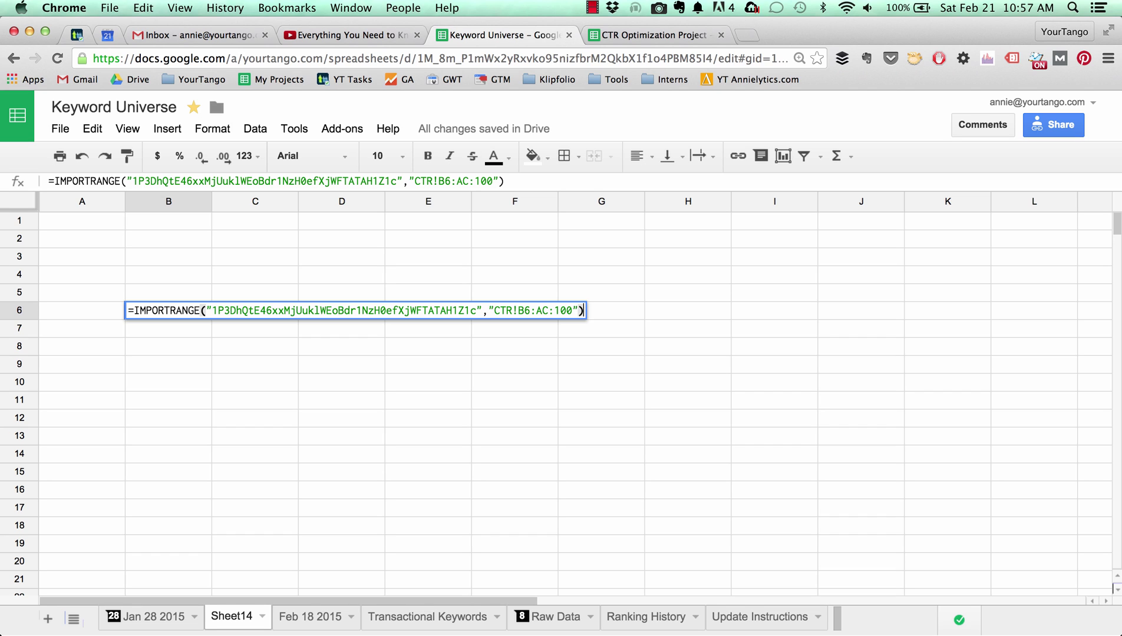
key("Return")
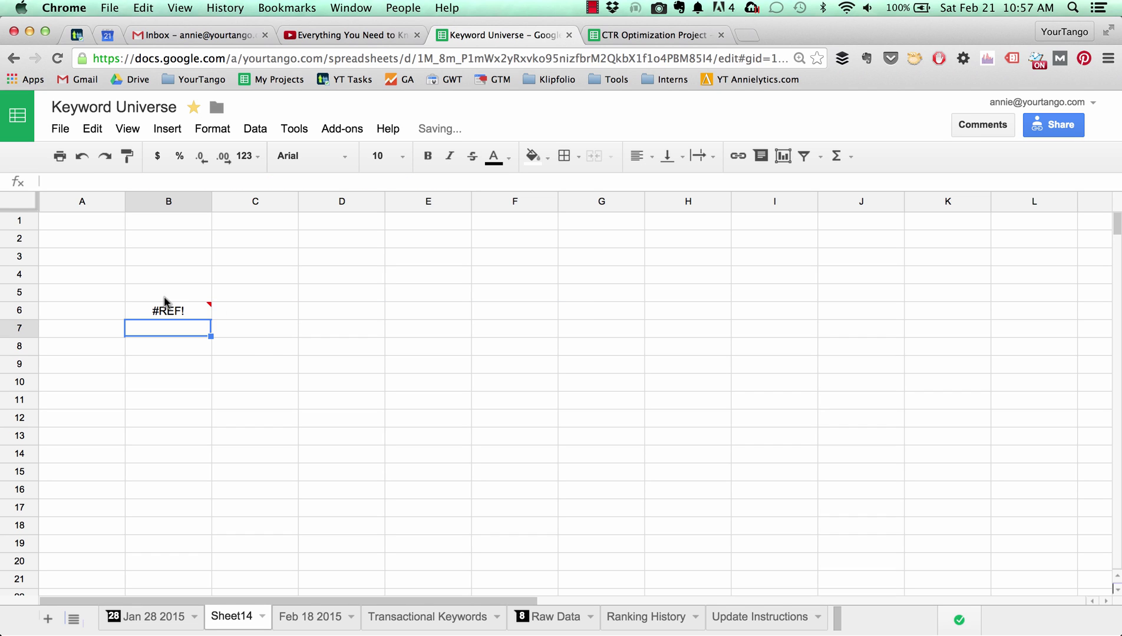
Fix the #REF! error by deleting the extra colon so the range reads CTR!B6:AC100.
left_click(176, 312)
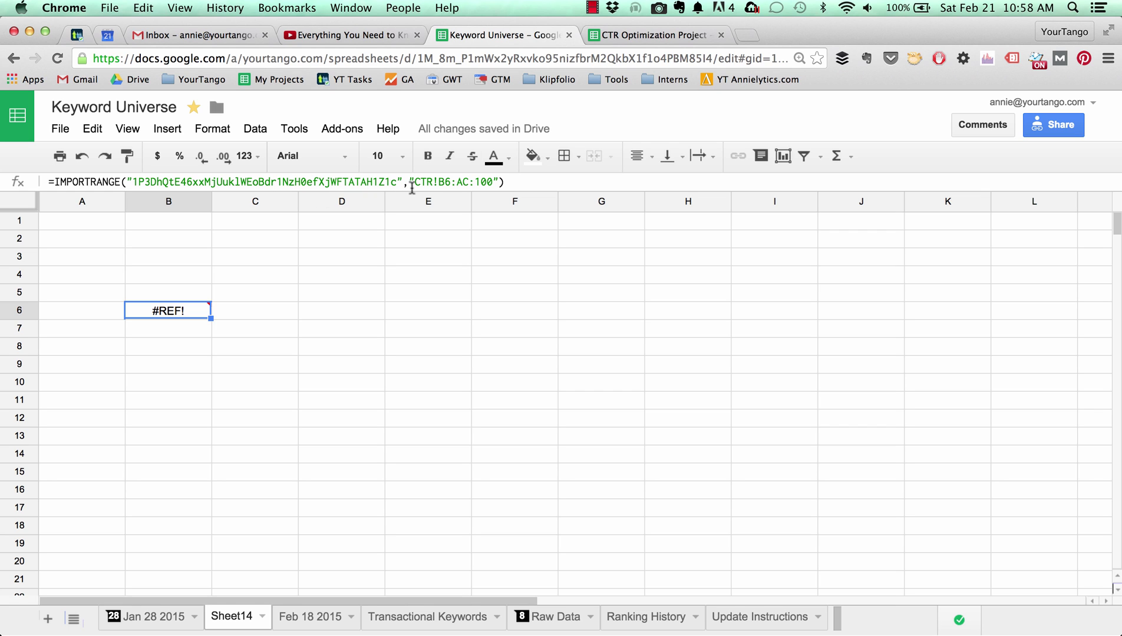
left_click(476, 182)
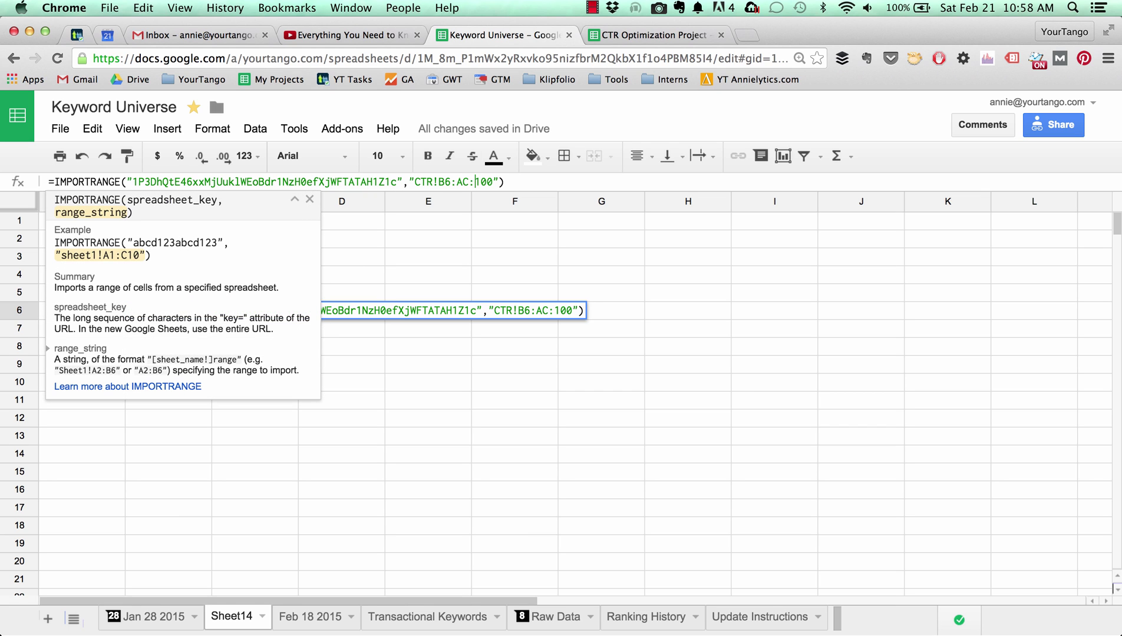
key("BackSpace")
key("Return")
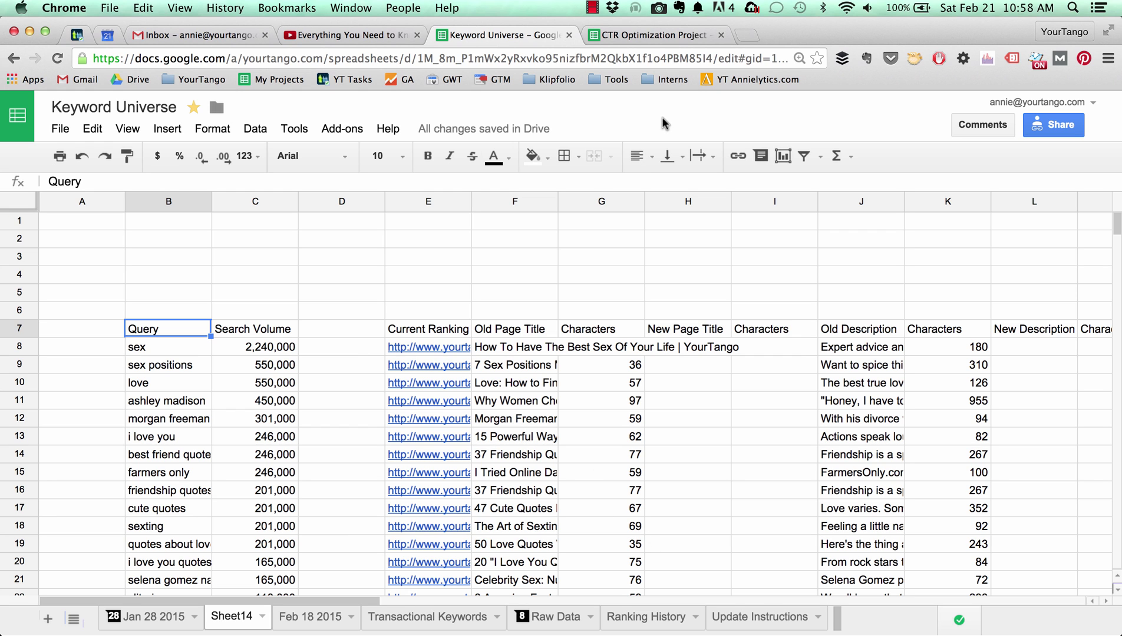
Change the CTR Optimization Project's first query in B8 to 'annie' and check Keyword Universe.
left_click(629, 35)
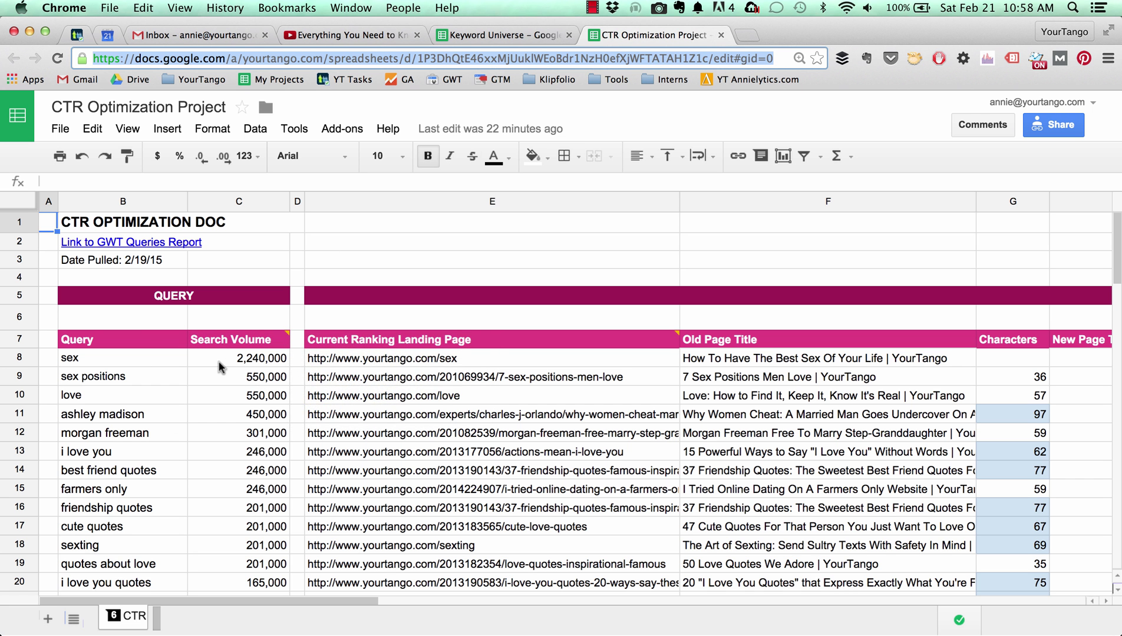
left_click(125, 364)
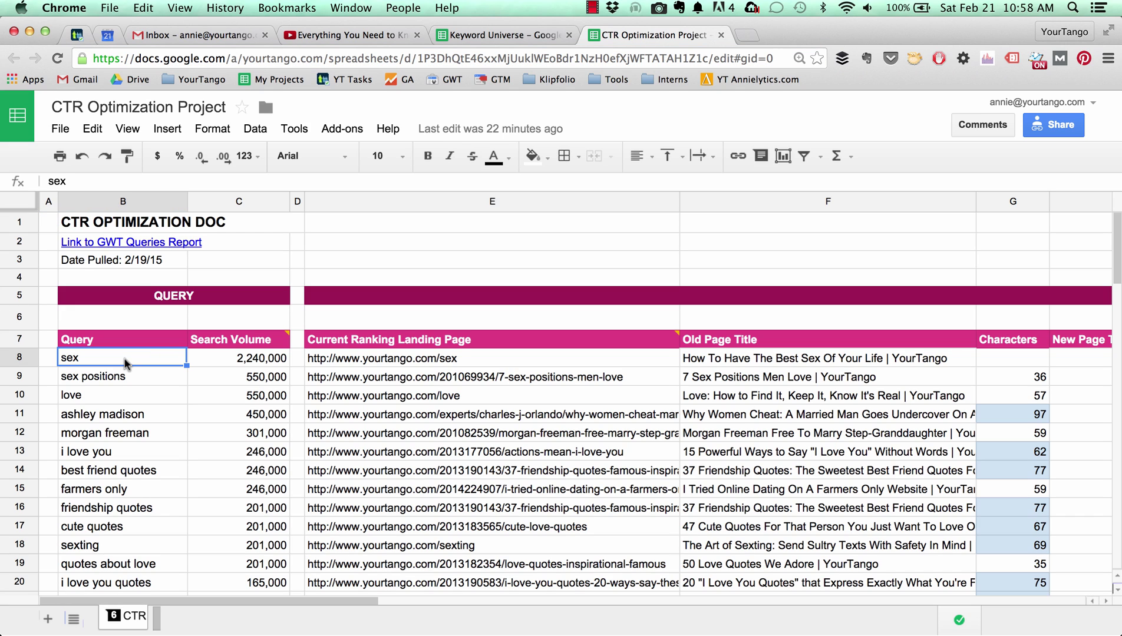
type("ANNI")
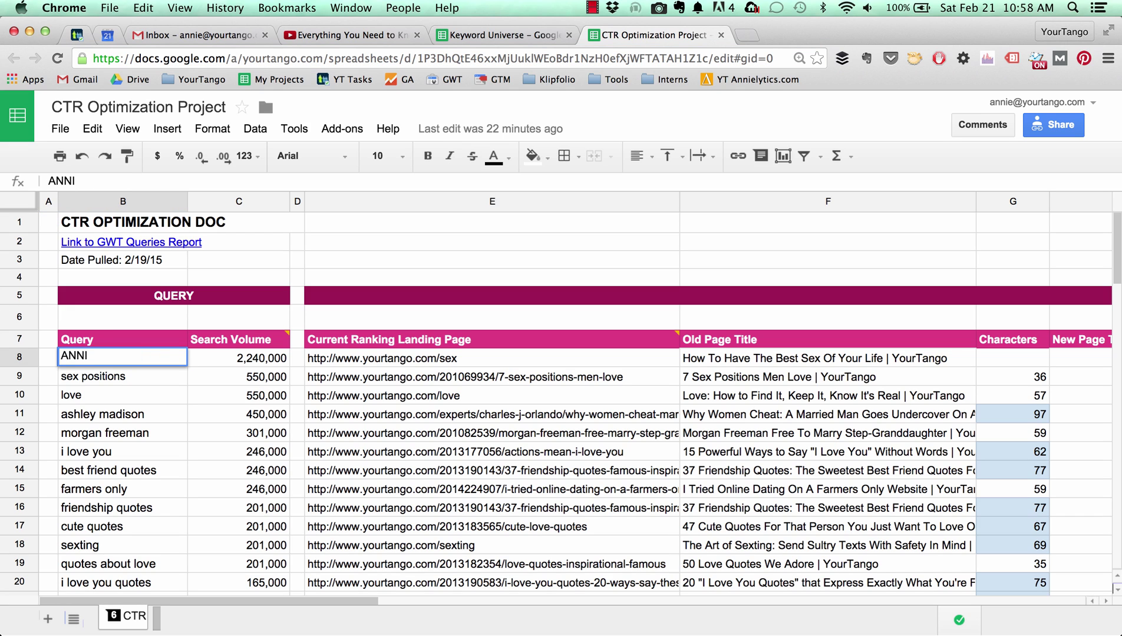
key("BackSpace")
key("BackSpace")
key("BackSpace")
key("BackSpace")
type("annie")
key("Return")
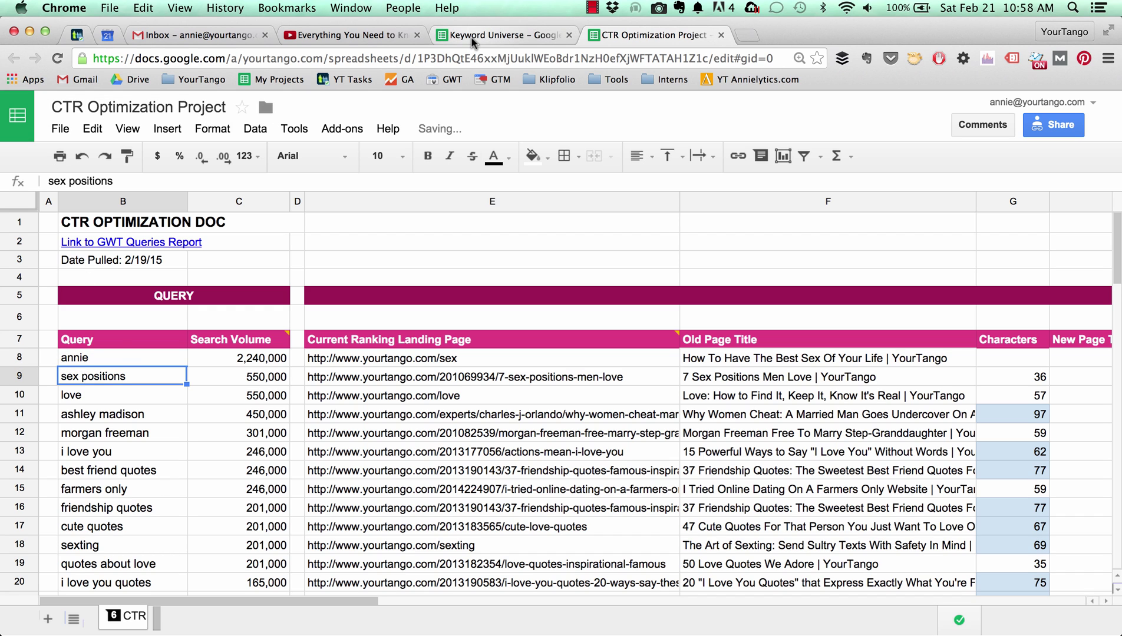
left_click(472, 36)
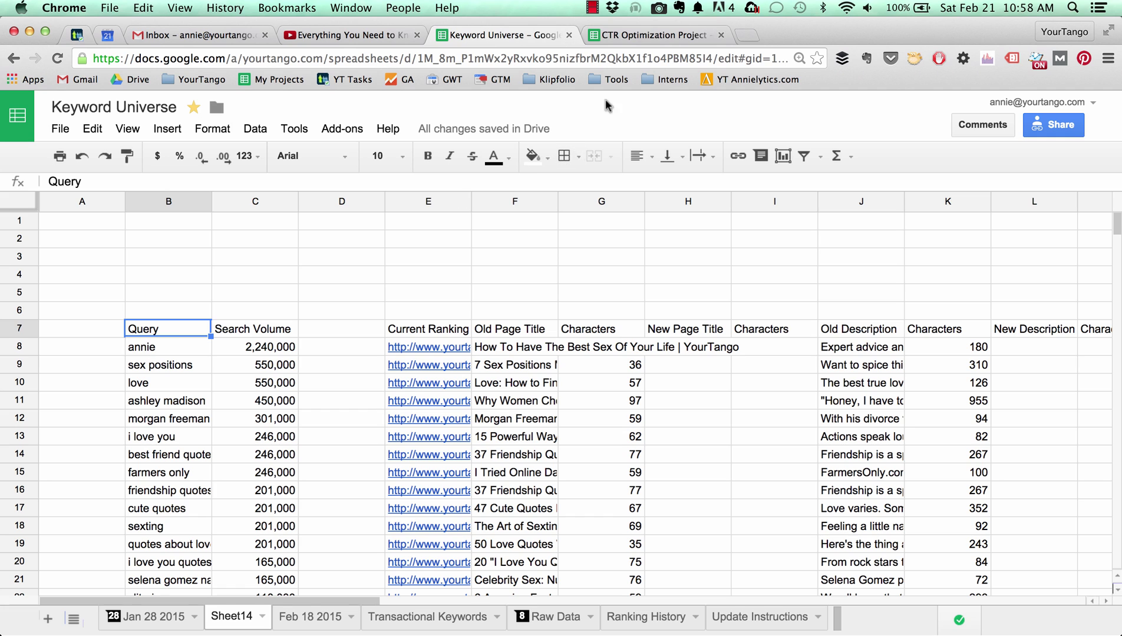
Set B8 back to 'sex' and confirm Keyword Universe's import reflects it.
left_click(624, 34)
left_click(151, 358)
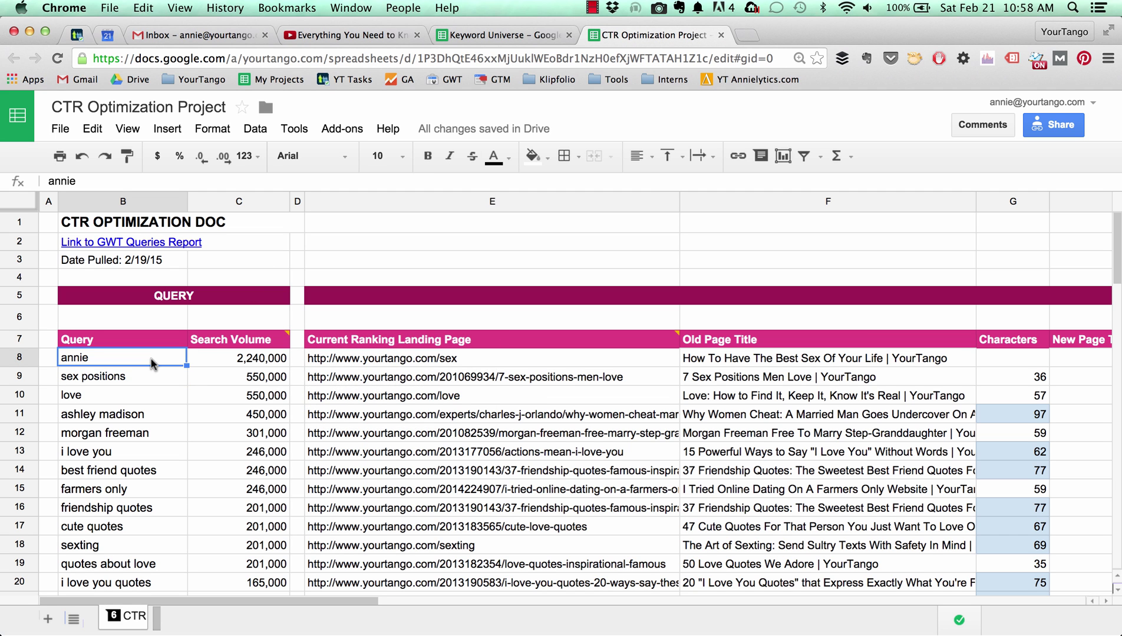
type("sex")
key("Return")
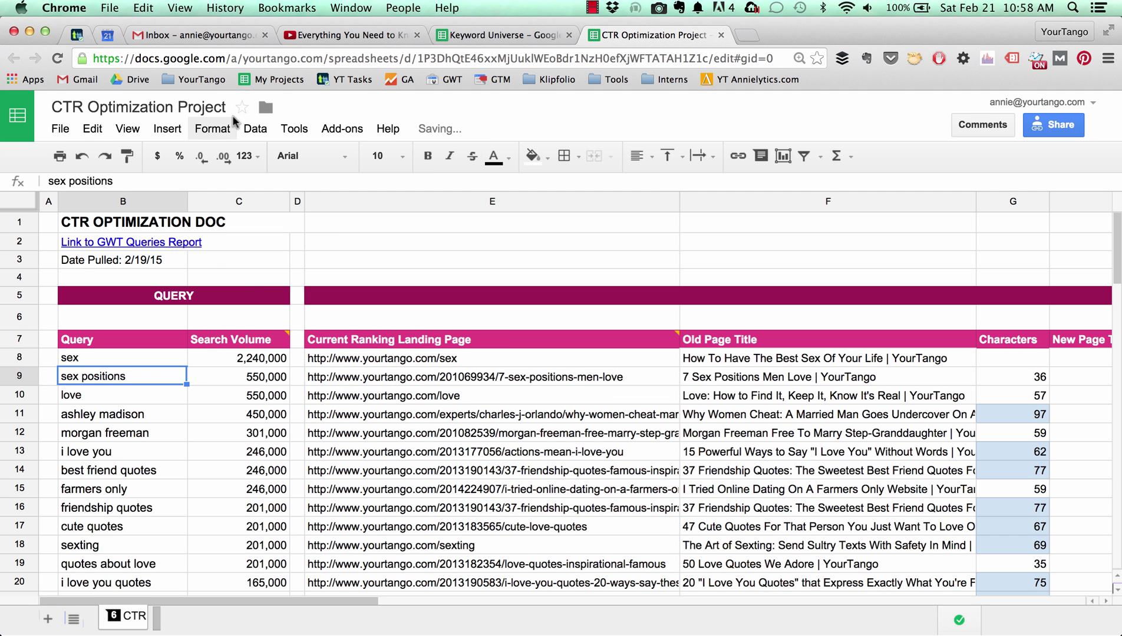
left_click(479, 35)
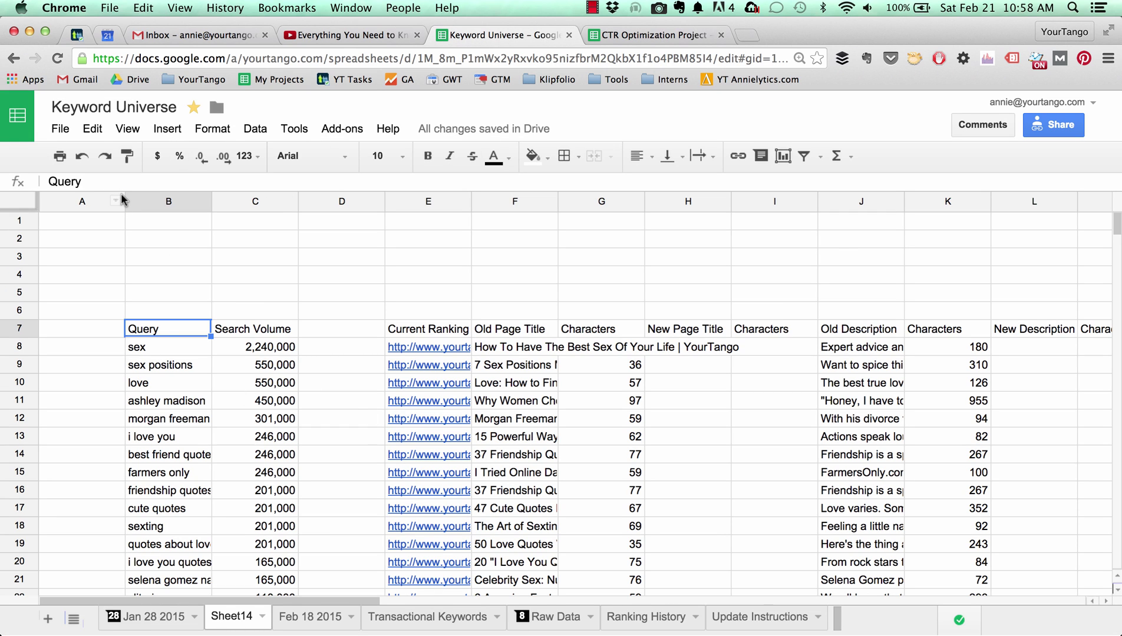
Narrow column A, then copy the CTR doc's header rows 1–5 and paste them at A1 of Keyword Universe.
left_click_drag(125, 202, 57, 202)
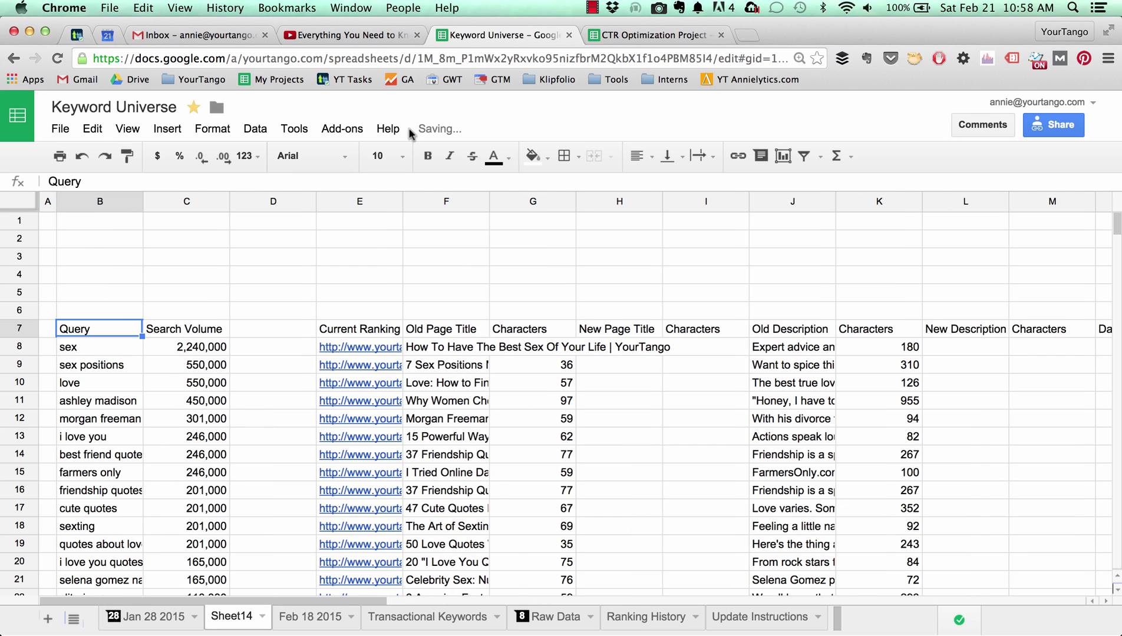
left_click(630, 37)
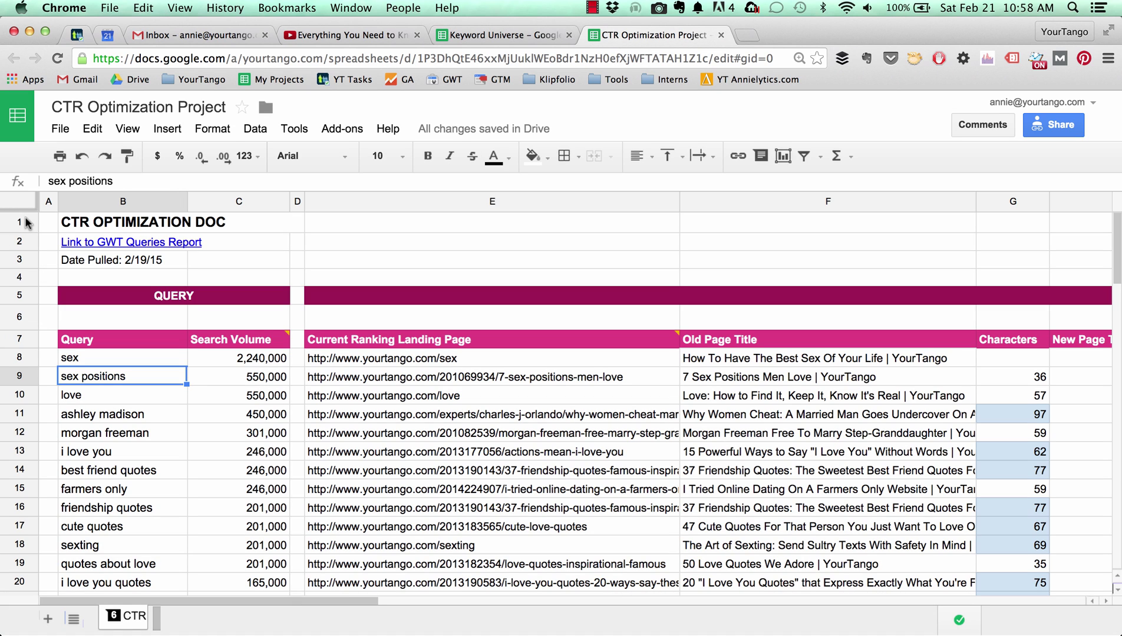
left_click_drag(26, 222, 29, 295)
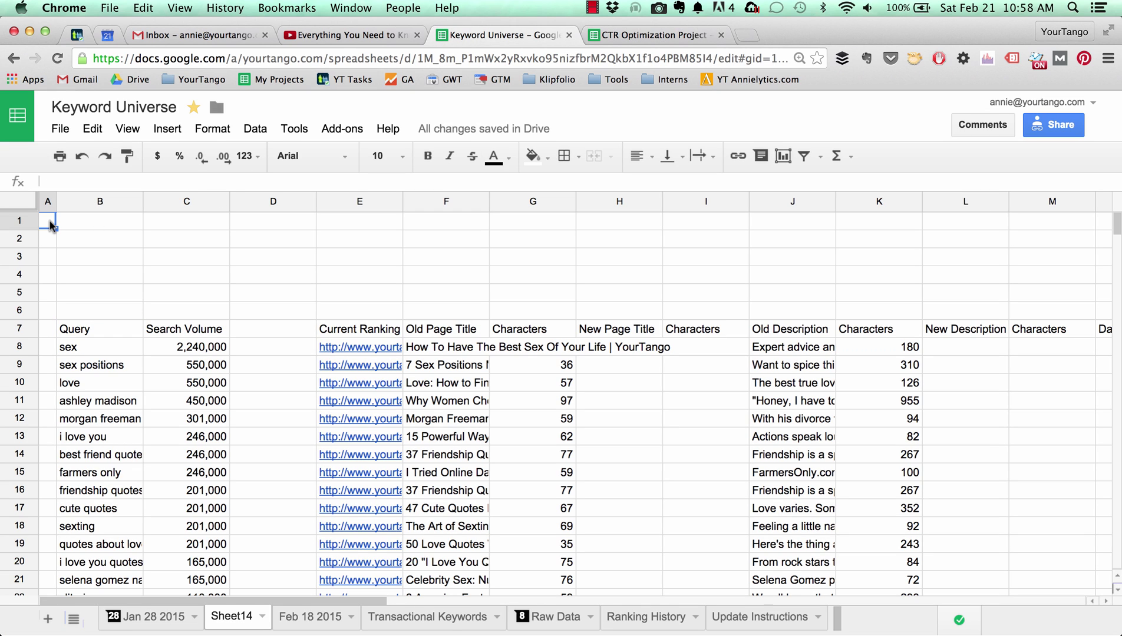
key("super+v")
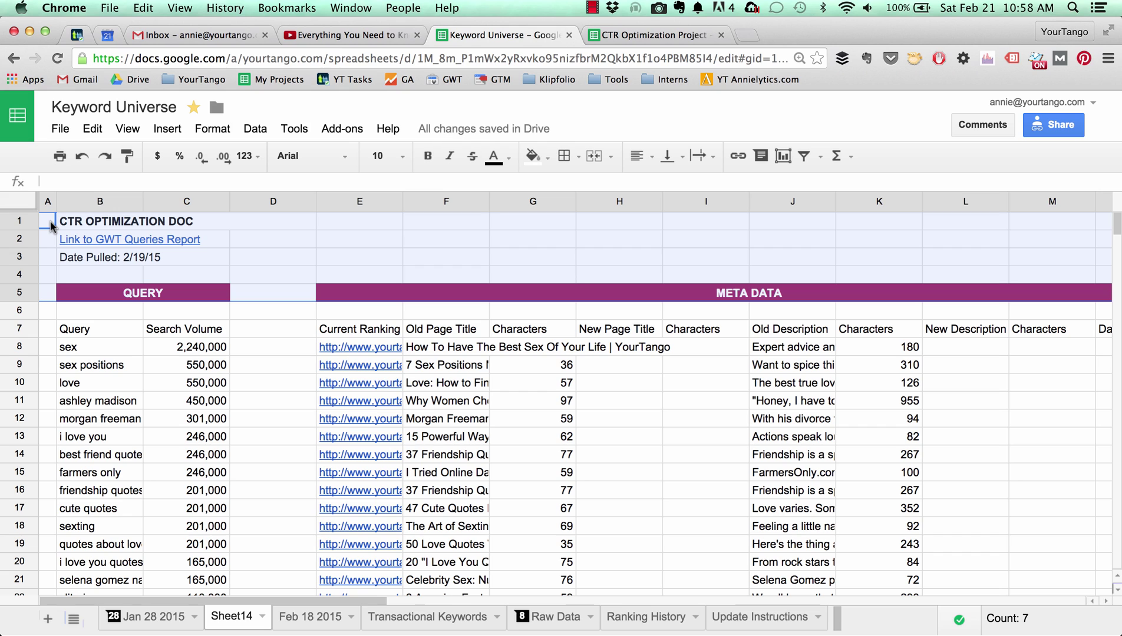
Set the CTR OPTIMIZATION DOC title in B1 to 12 pt.
left_click(106, 227)
left_click(402, 157)
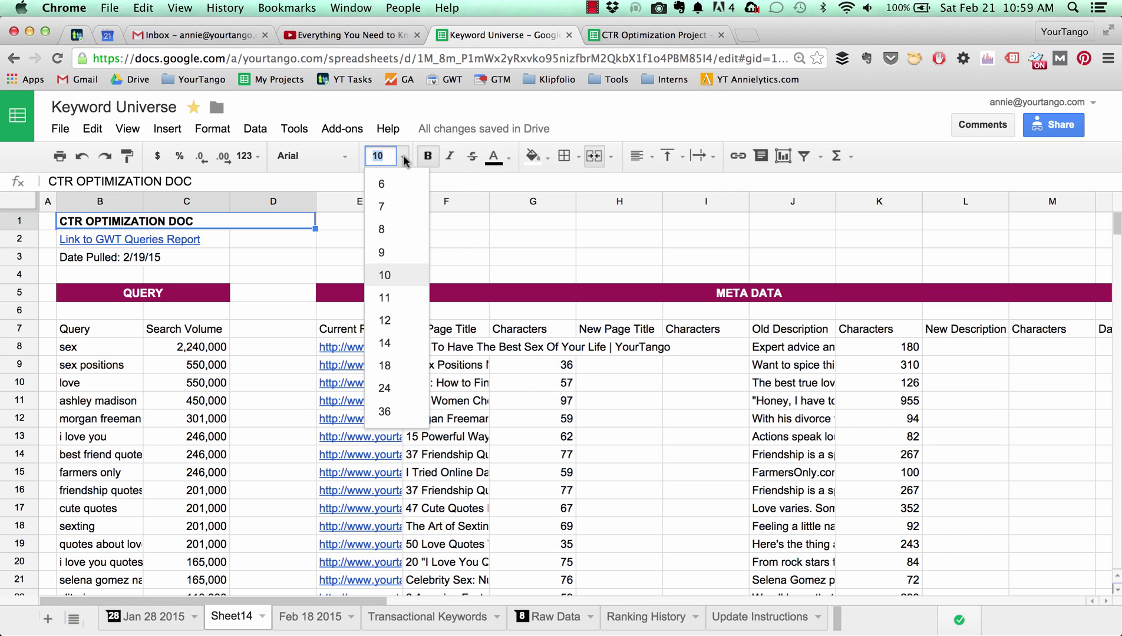
left_click(394, 319)
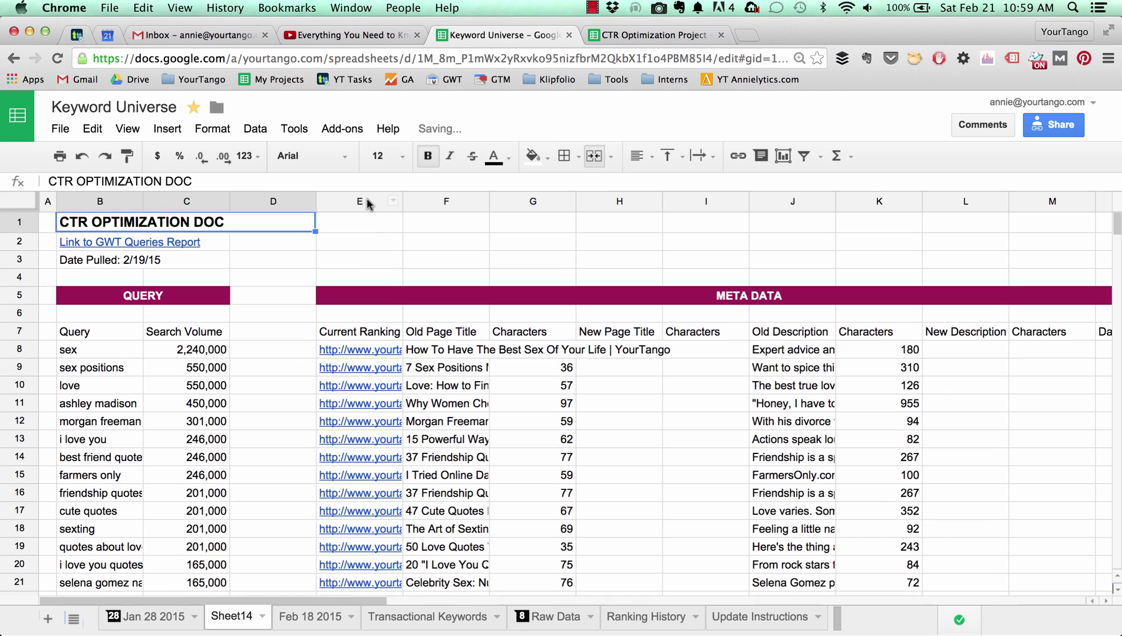
left_click(381, 241)
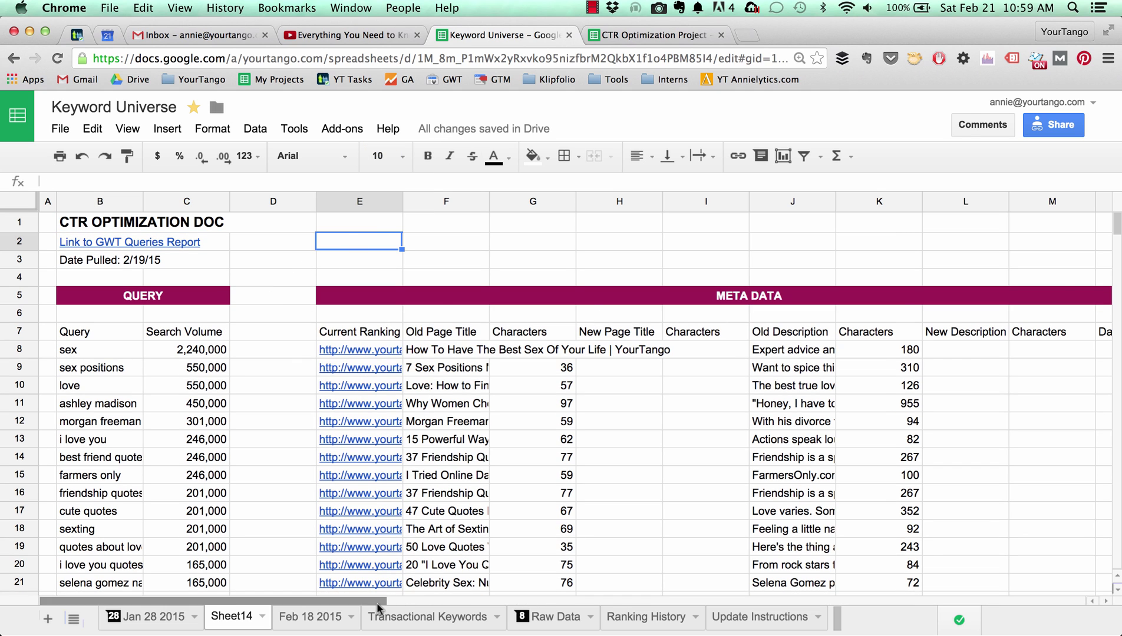
Test typing 'annie' over B8, undo the resulting import break, and pan right to CTR / RANK.
left_click_drag(378, 601, 293, 625)
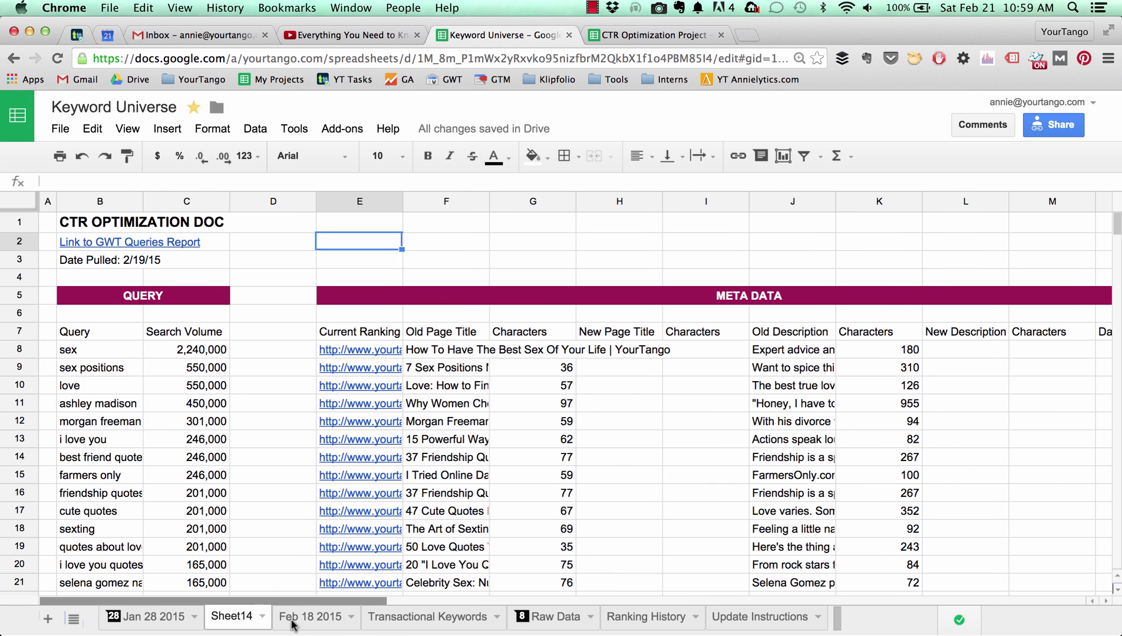
left_click(81, 352)
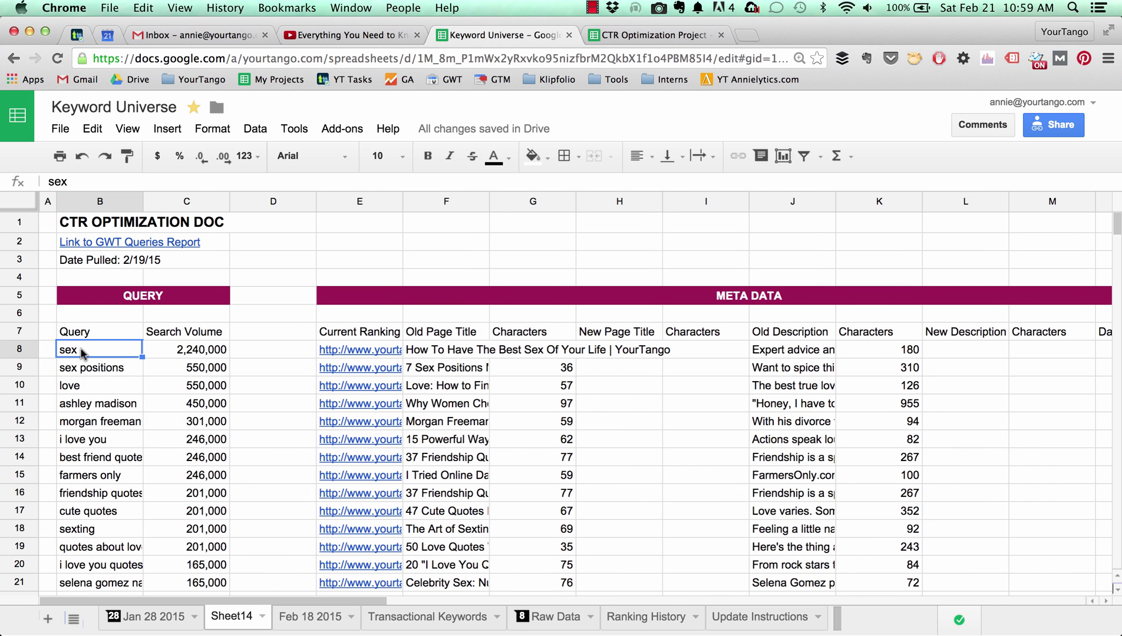
type("annie")
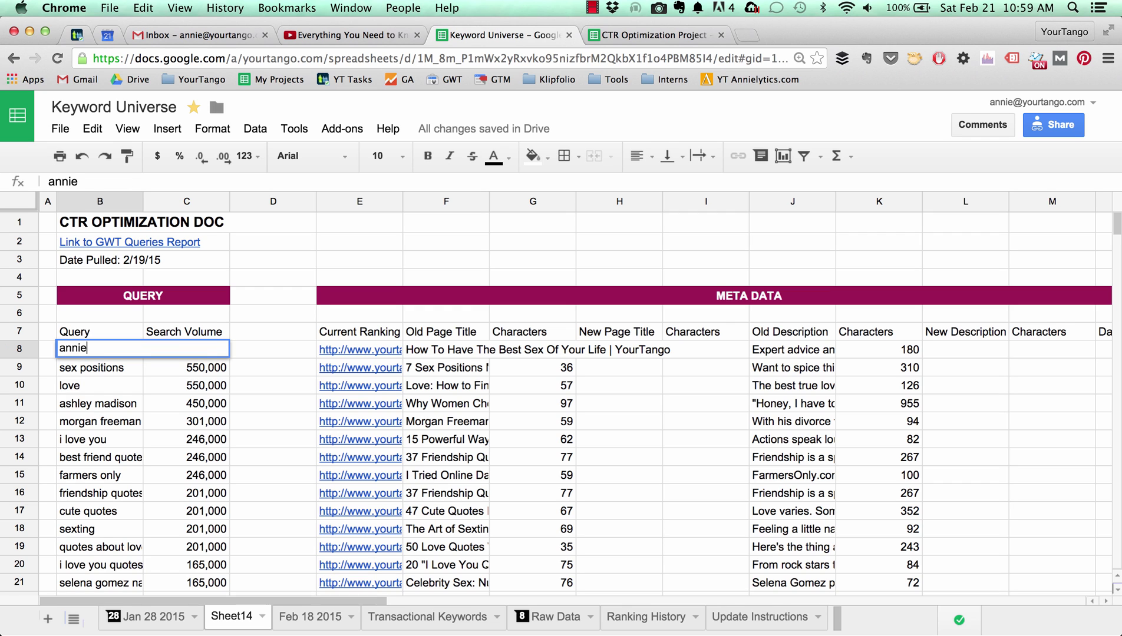
key("Return")
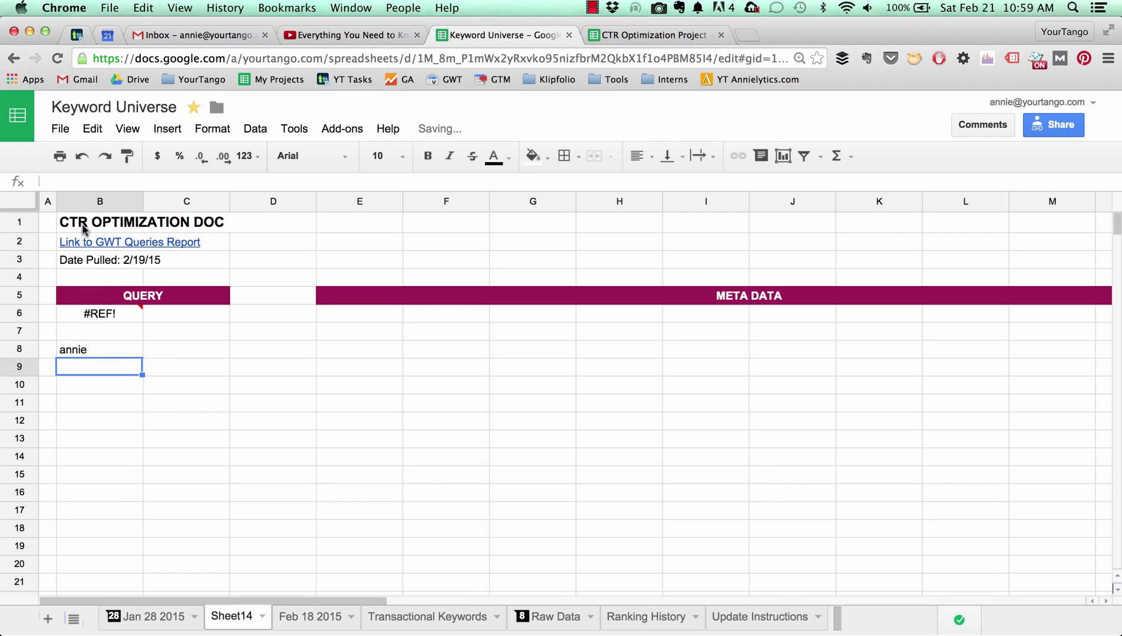
key("super+z")
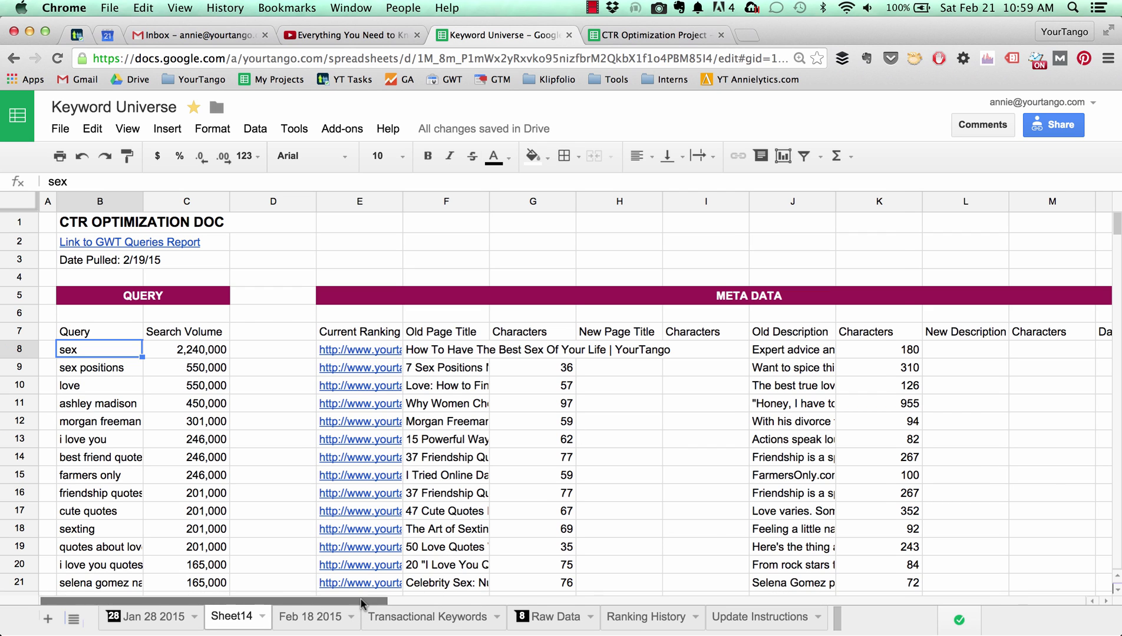
left_click_drag(362, 602, 694, 601)
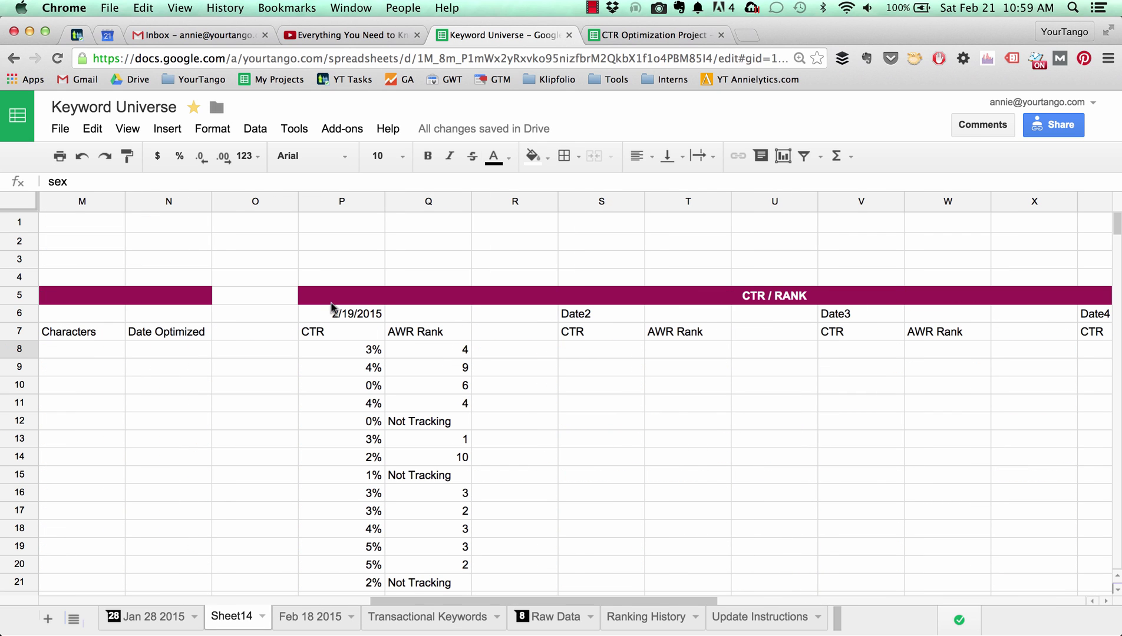
Merge P6:Q6 keeping the 2/19/2015 date and centre it horizontally.
left_click_drag(350, 314, 416, 316)
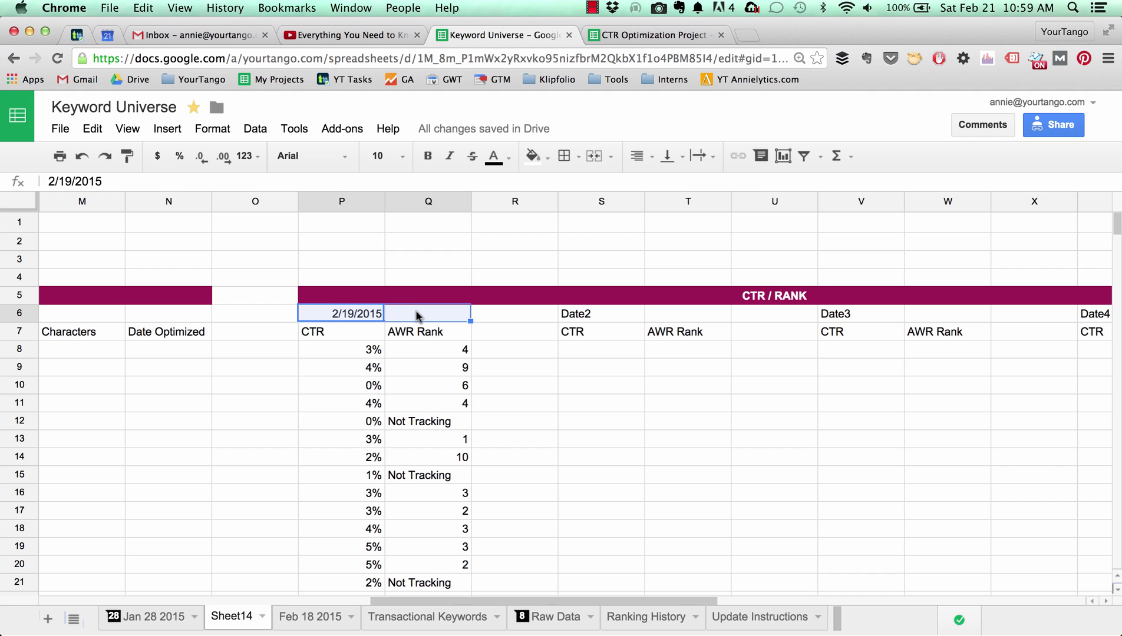
left_click(594, 156)
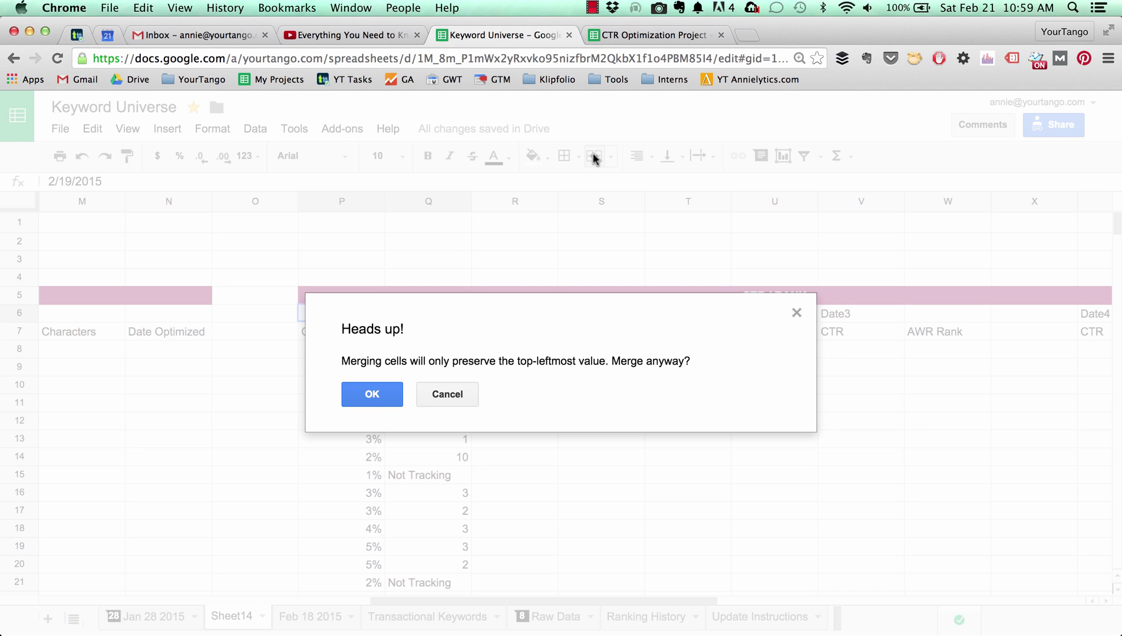
left_click(370, 394)
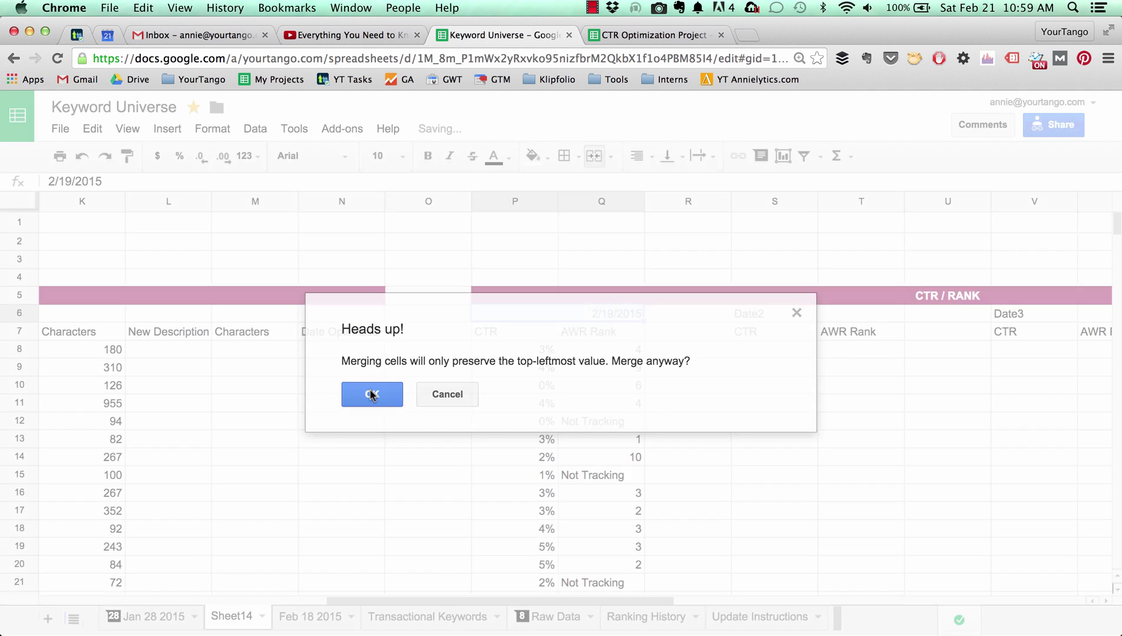
left_click(638, 157)
left_click(665, 188)
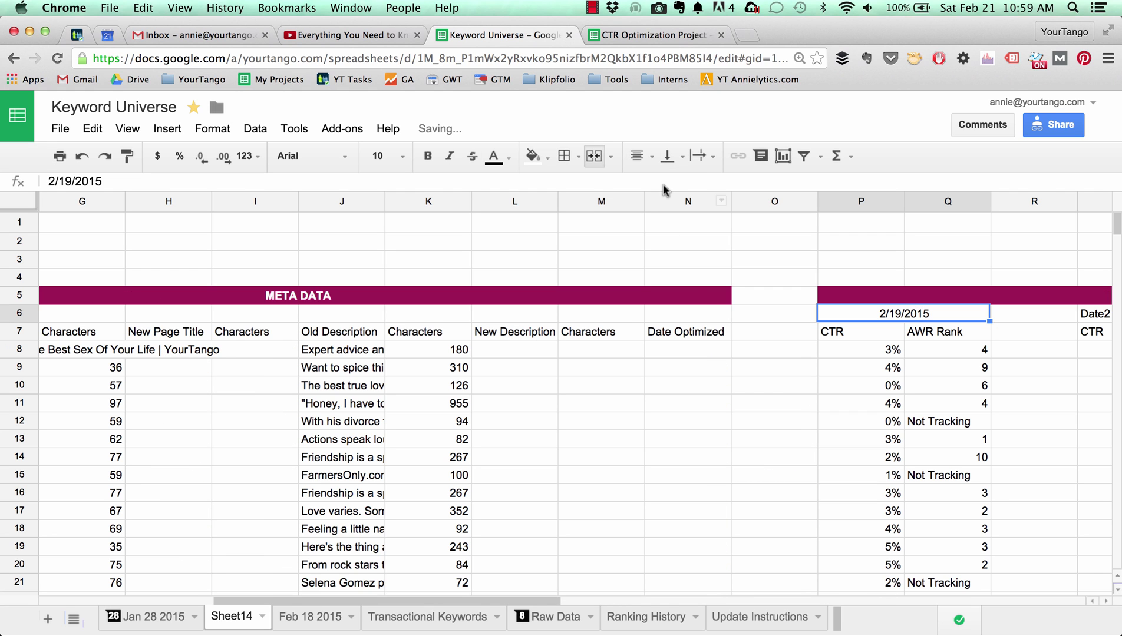
Paint the merged, centred date format onto the Date2 header at S6:T6.
scroll(703, 311, "right", 5)
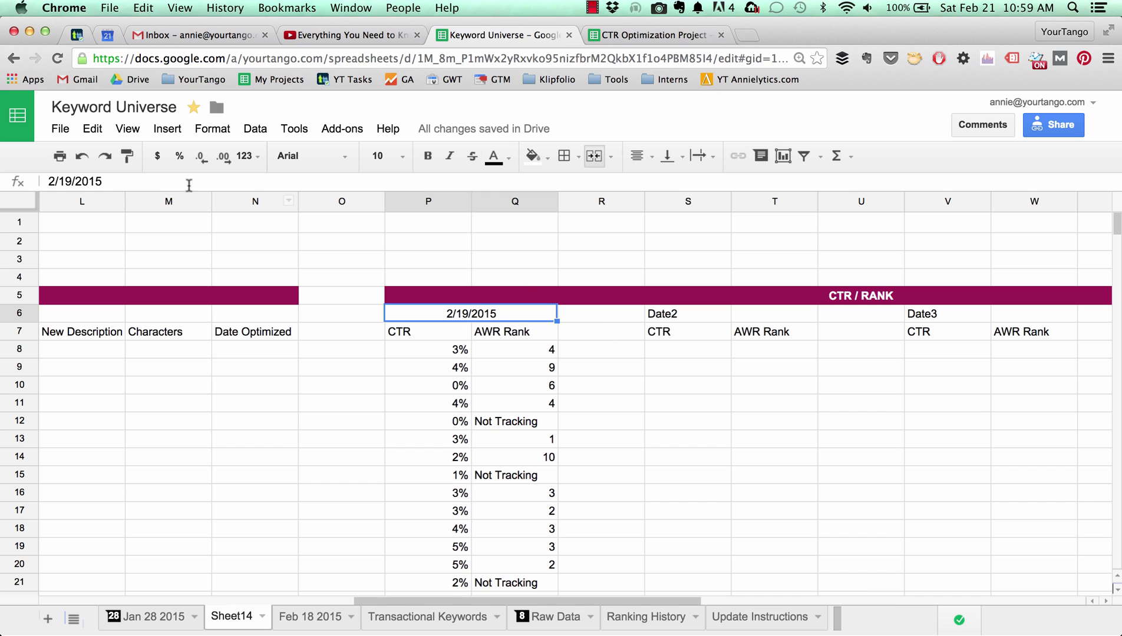
left_click(127, 156)
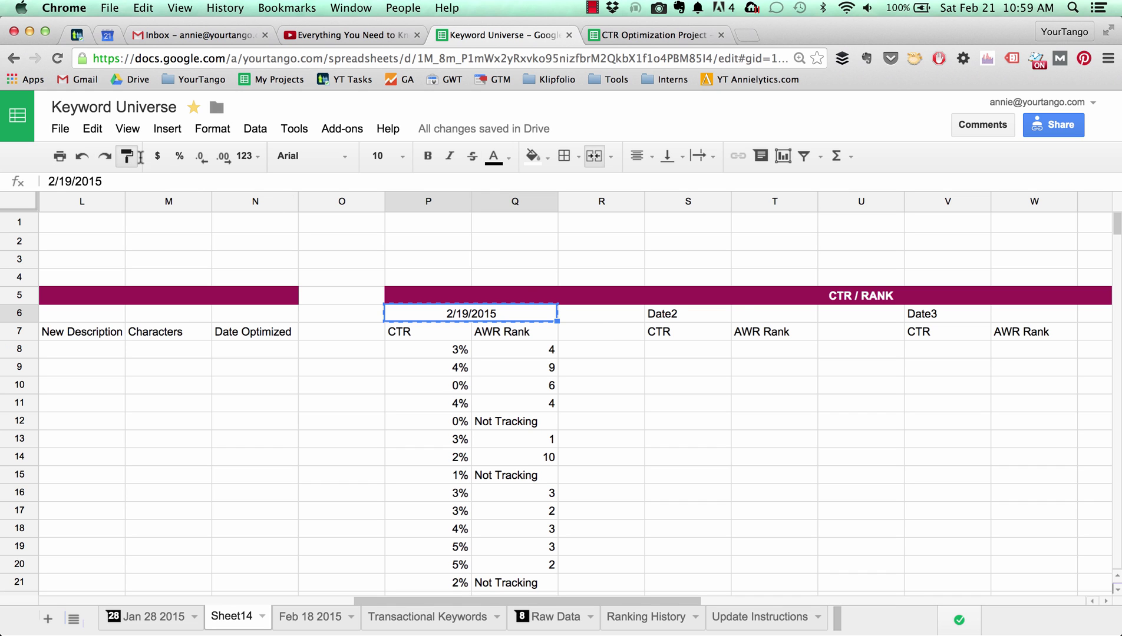
left_click(678, 316)
left_click_drag(681, 319, 752, 318)
scroll(751, 318, "left", 5)
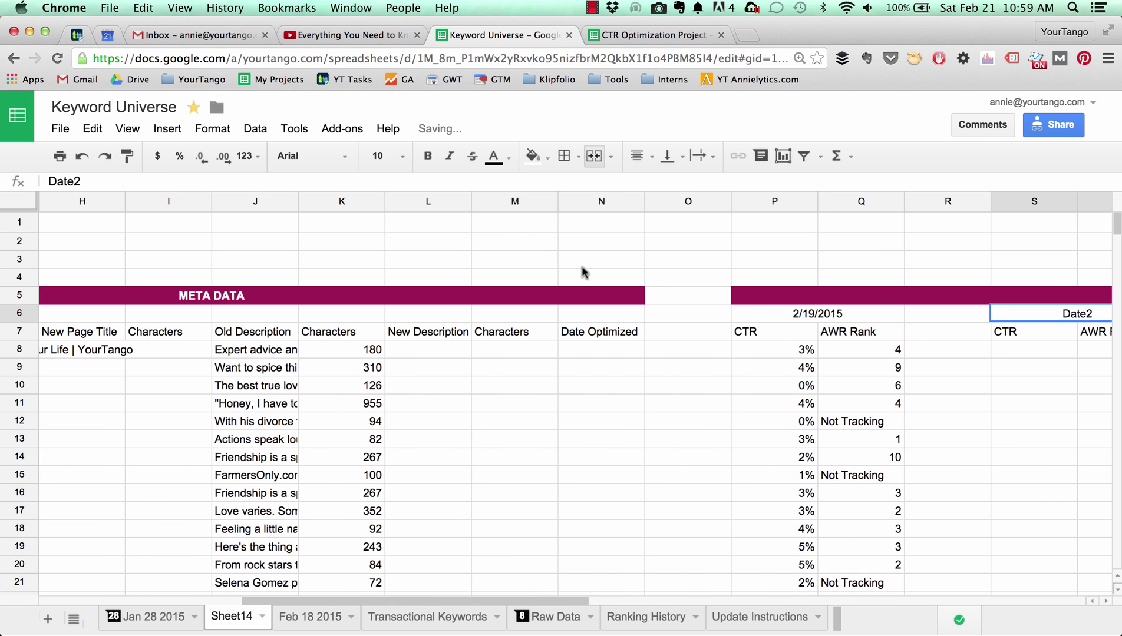
scroll(581, 271, "right", 5)
scroll(690, 336, "right", 1)
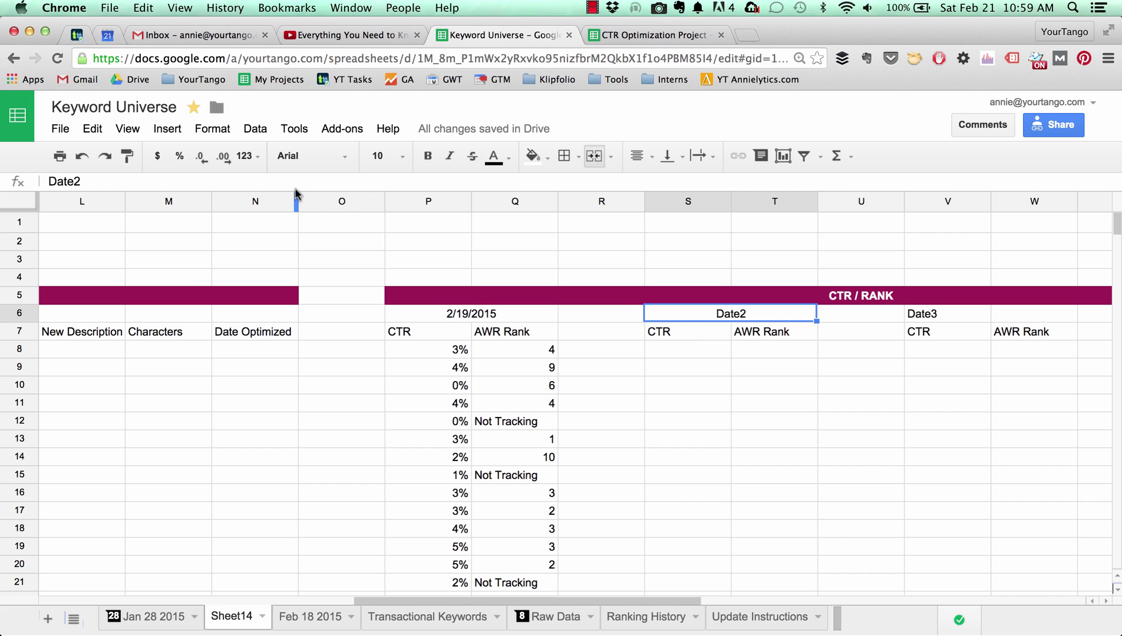
Paint the same merged format onto the Date3 (V6:W6) and Date4 (Y6:Z6) headers.
left_click(127, 156)
left_click_drag(928, 317, 1023, 314)
scroll(964, 336, "left", 3)
scroll(966, 336, "right", 2)
scroll(967, 336, "right", 4)
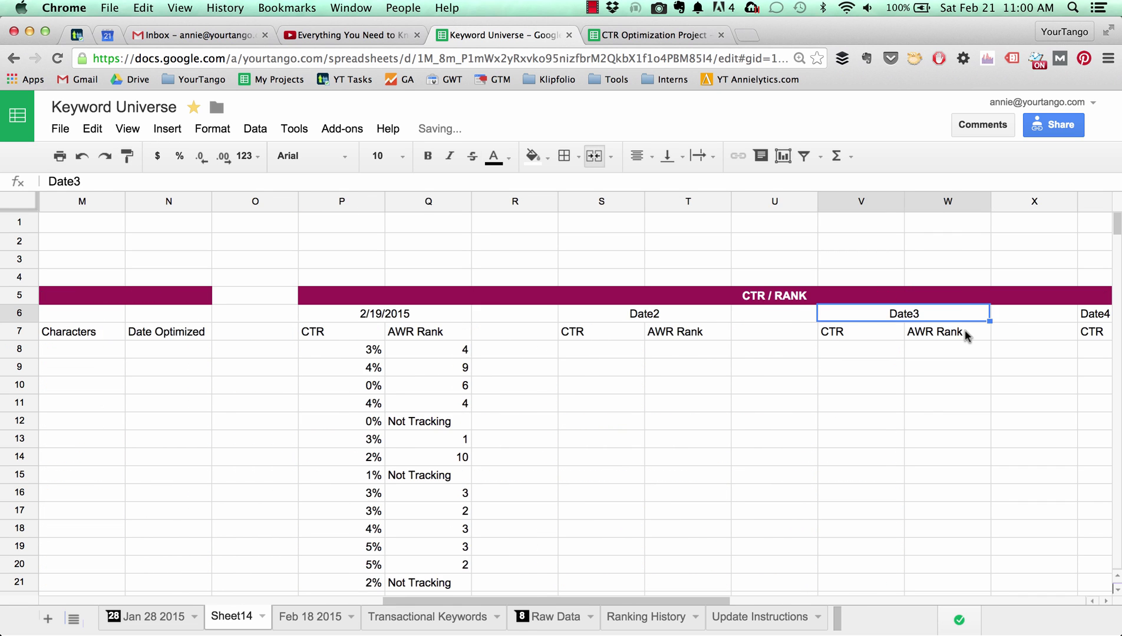
left_click(128, 156)
left_click(936, 313)
left_click_drag(937, 313, 1014, 313)
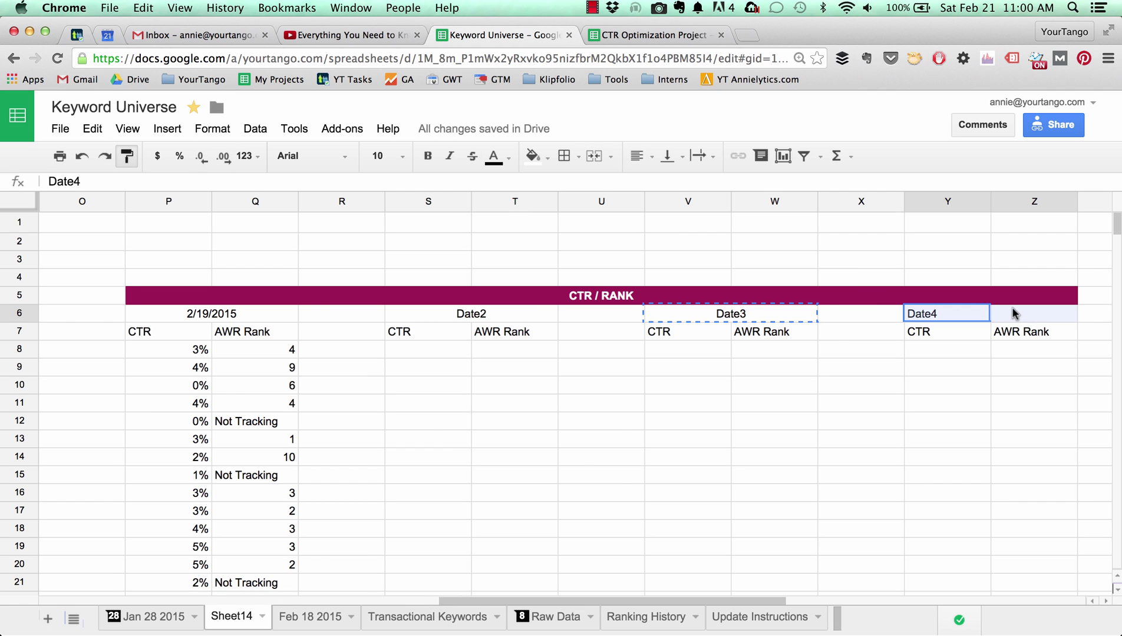
scroll(834, 350, "left", 6)
scroll(828, 349, "left", 4)
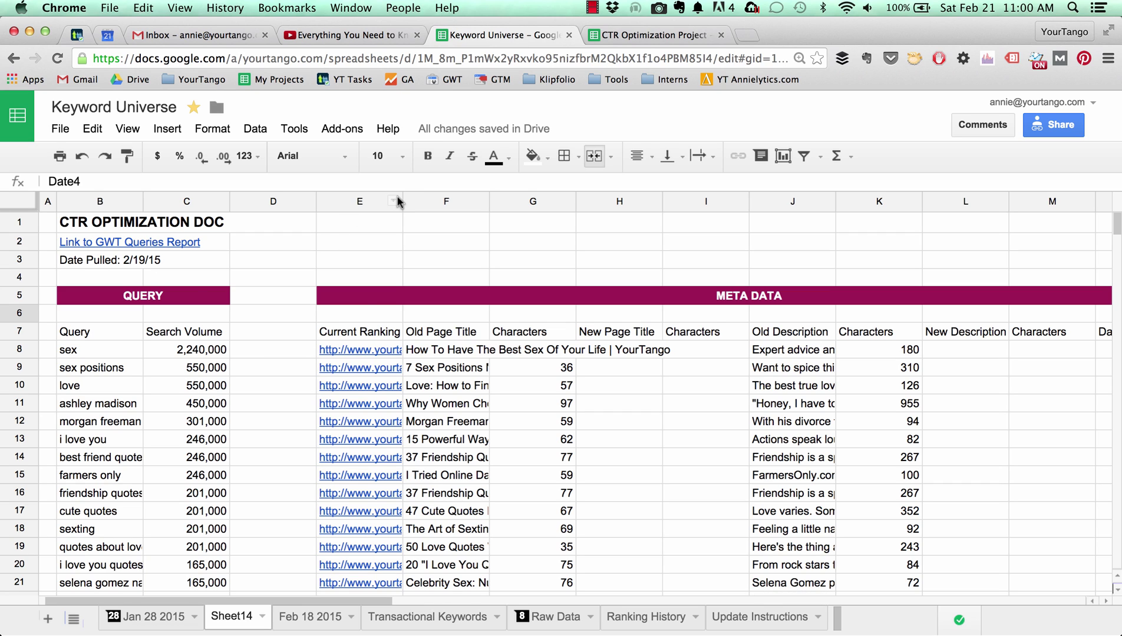
left_click_drag(402, 201, 512, 201)
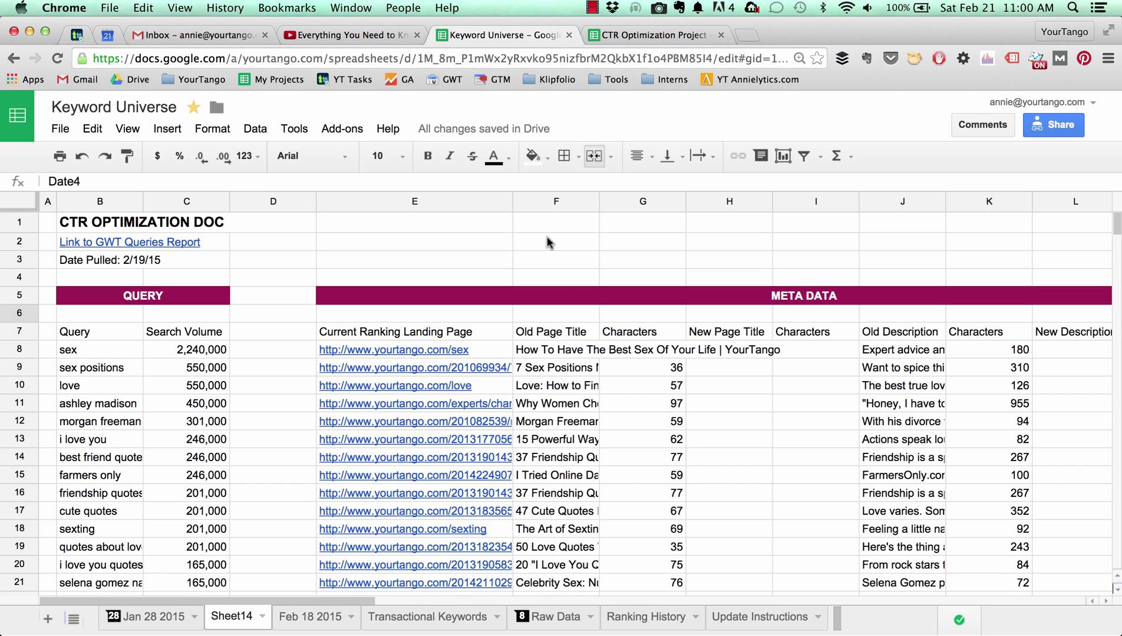
left_click(728, 633)
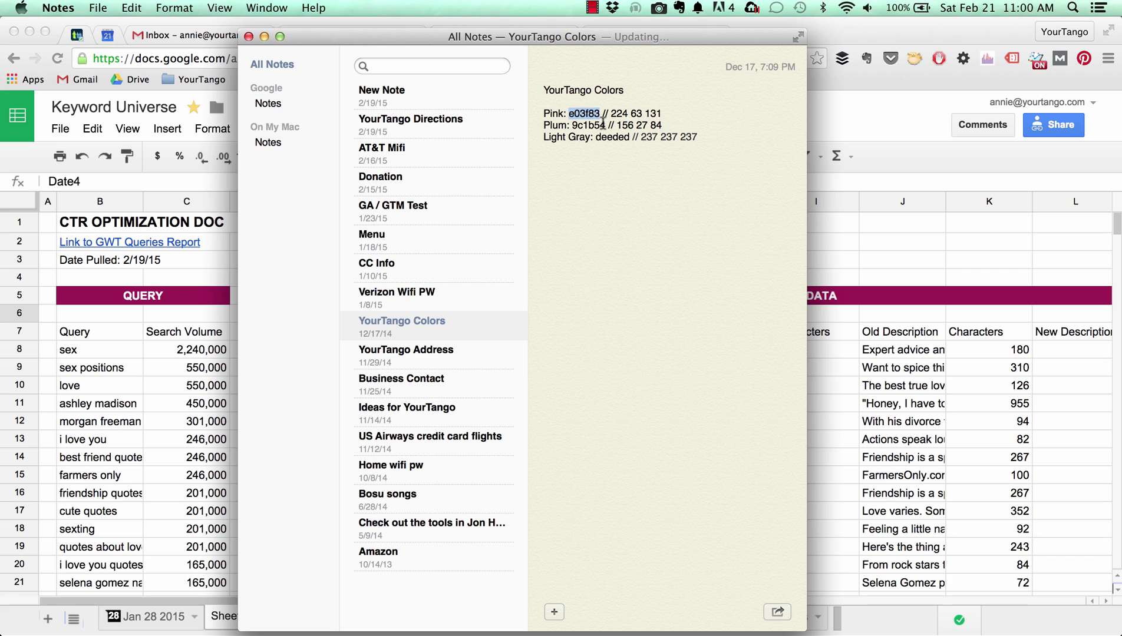
key("super+c")
key("super+Tab")
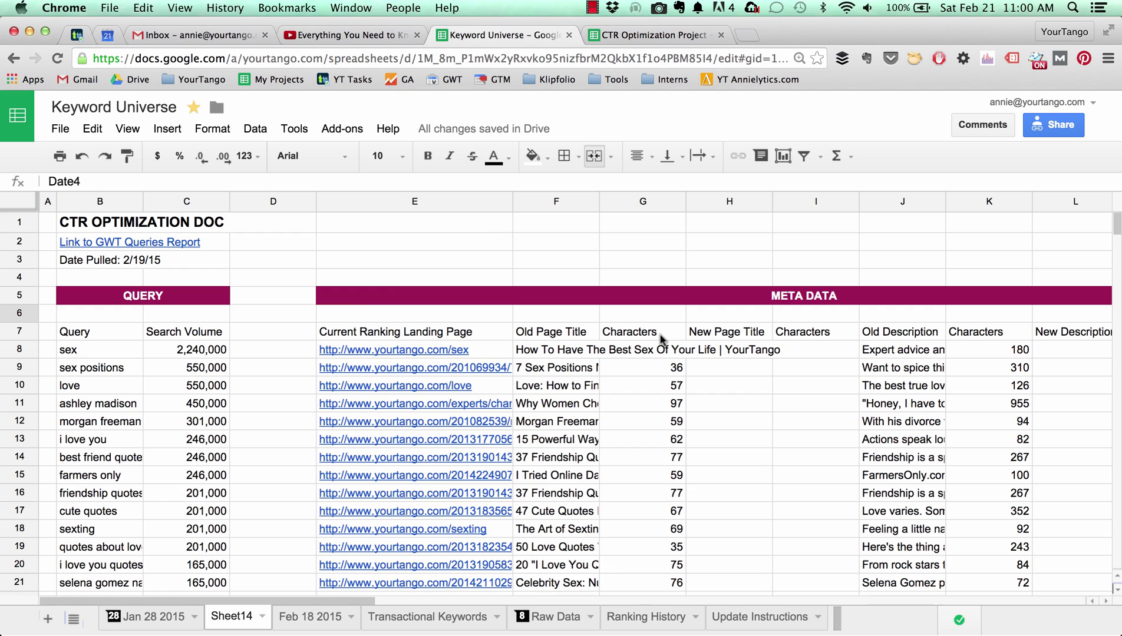
Give the Query and Search Volume headers brand pink fill and white text, and bold row 7.
left_click_drag(113, 337, 178, 334)
left_click(546, 158)
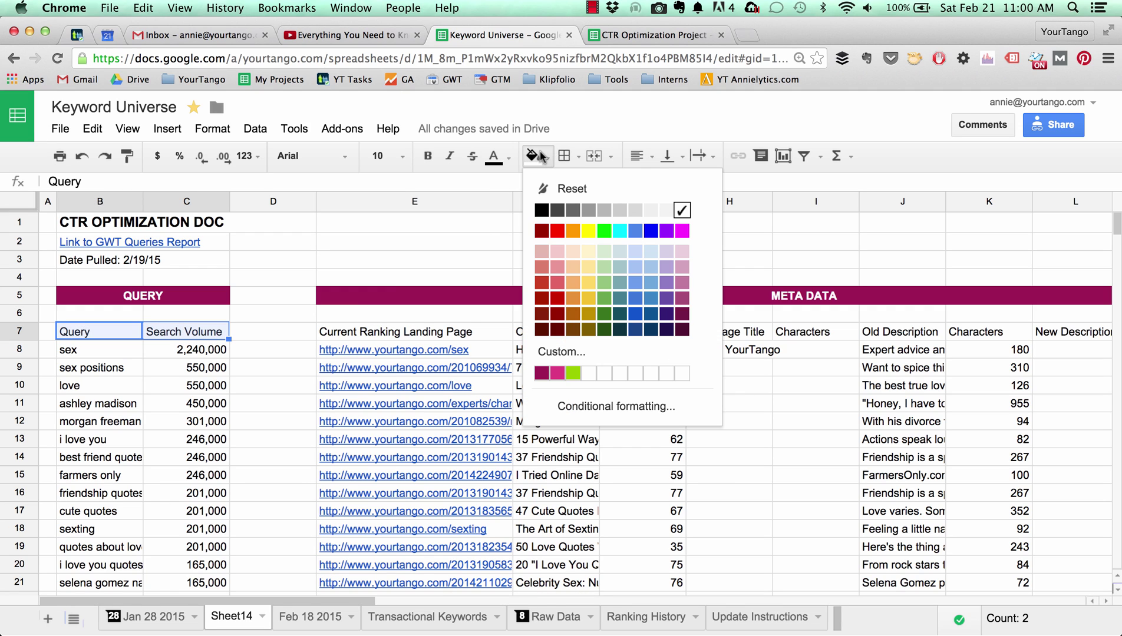
left_click(557, 374)
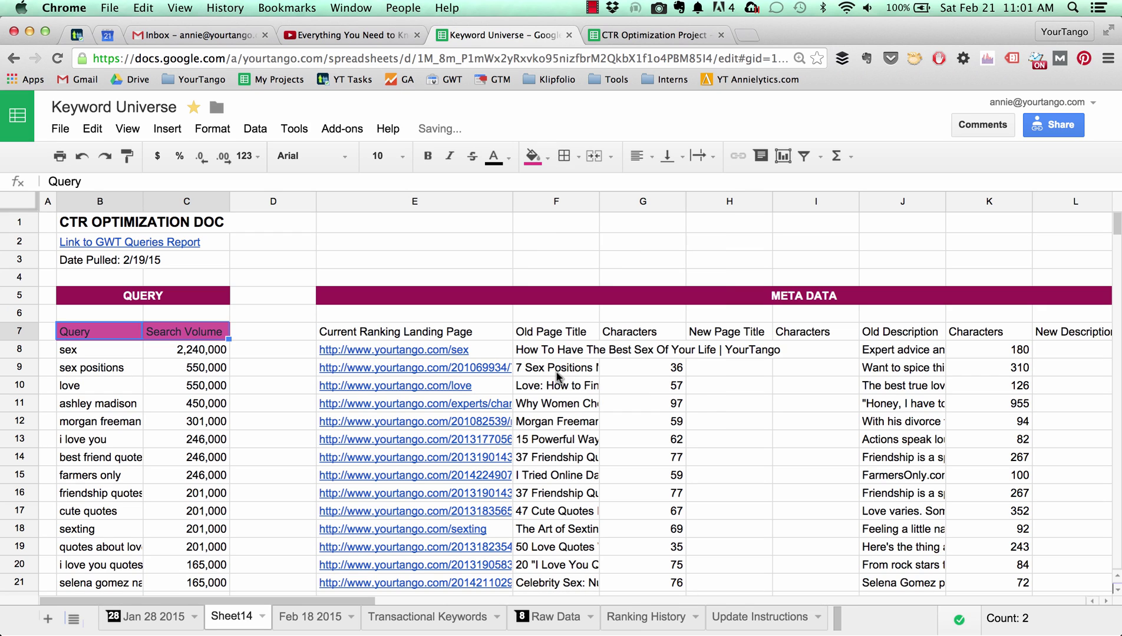
left_click(494, 157)
left_click(644, 210)
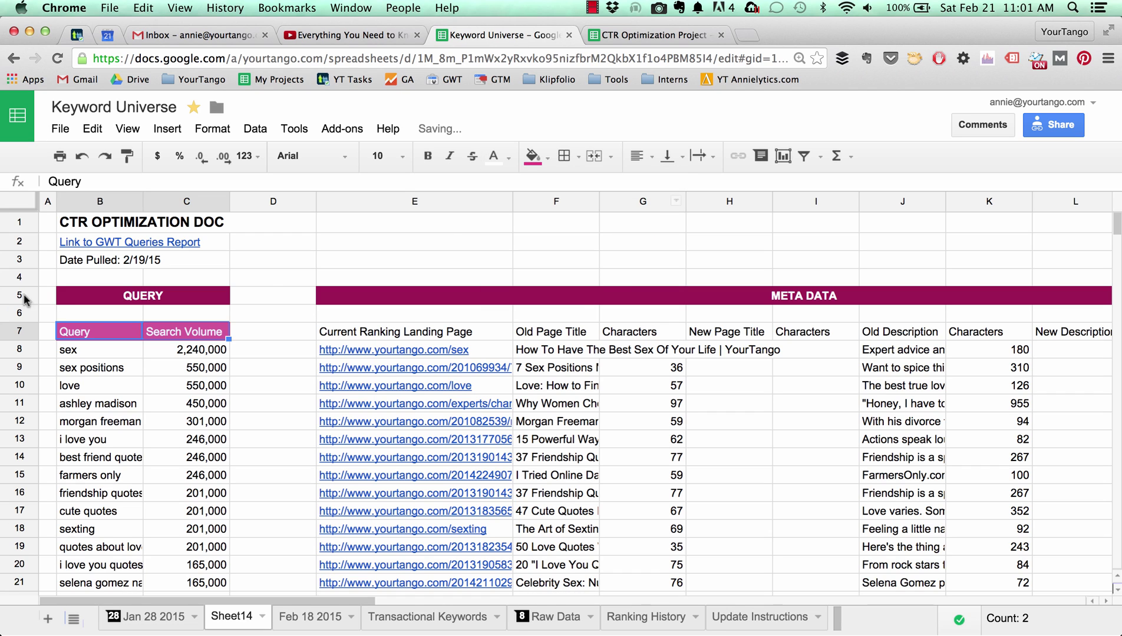
left_click(19, 336)
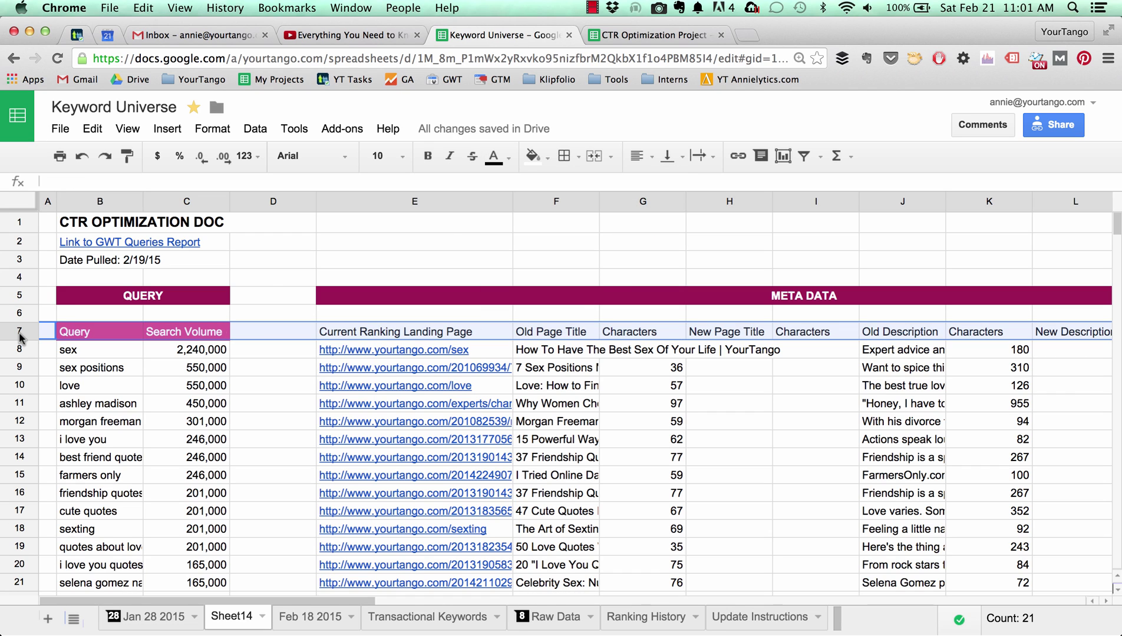
key("super+b")
Paint the pink header style onto the Meta Data, CTR and AWR Rank headers.
left_click(118, 333)
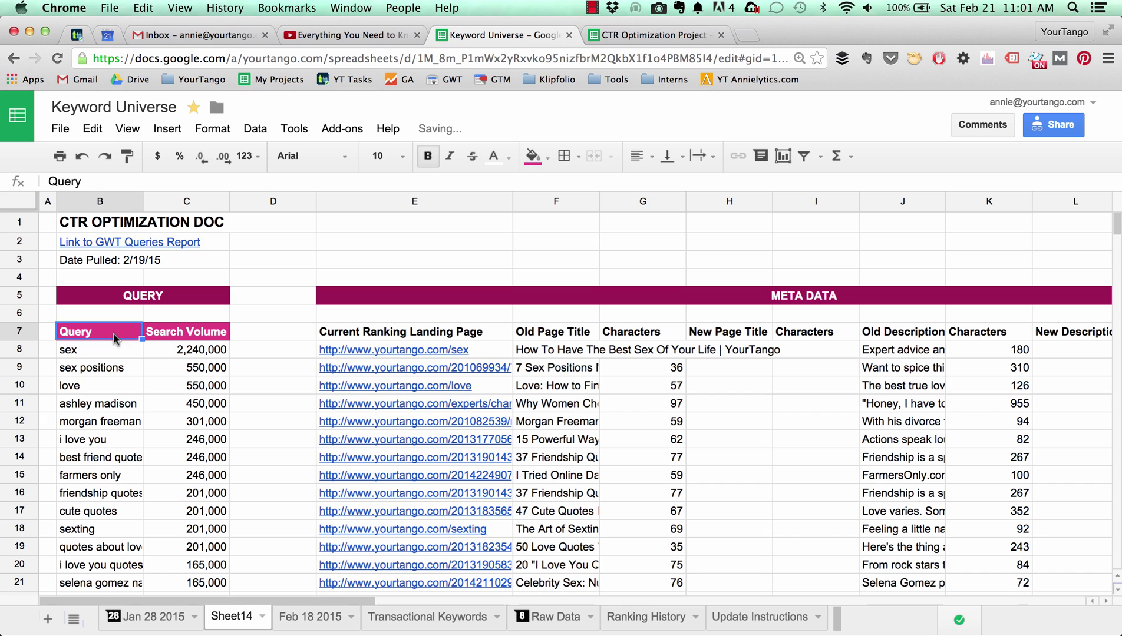
left_click(127, 156)
mouse_move(330, 333)
left_mouse_down()
mouse_move(1114, 341)
mouse_move(808, 338)
left_mouse_up()
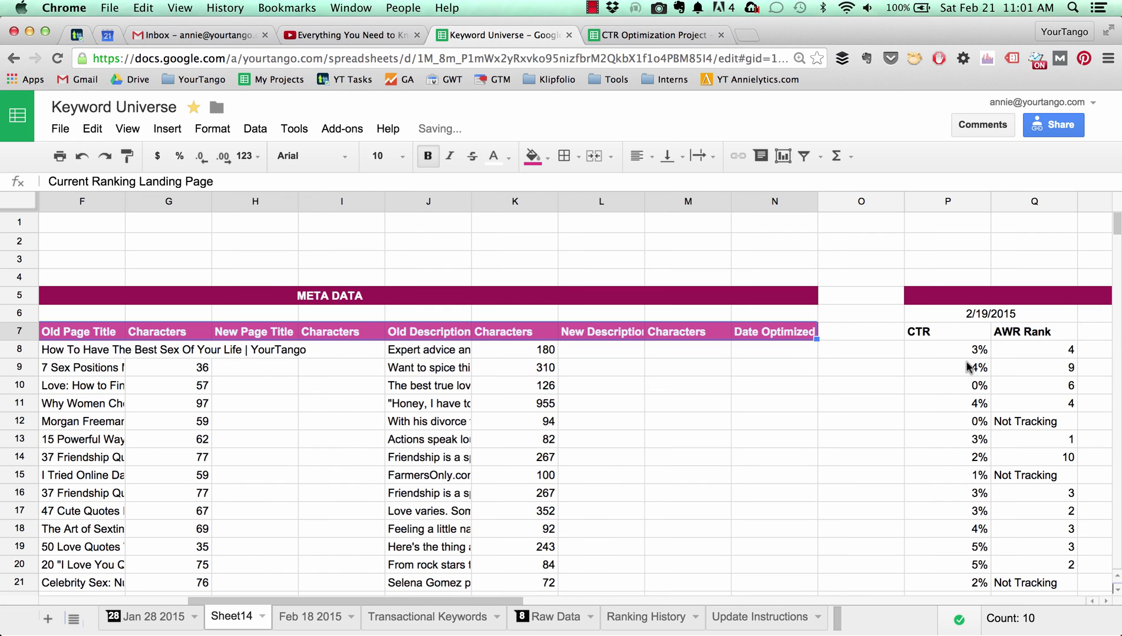
scroll(955, 365, "right", 5)
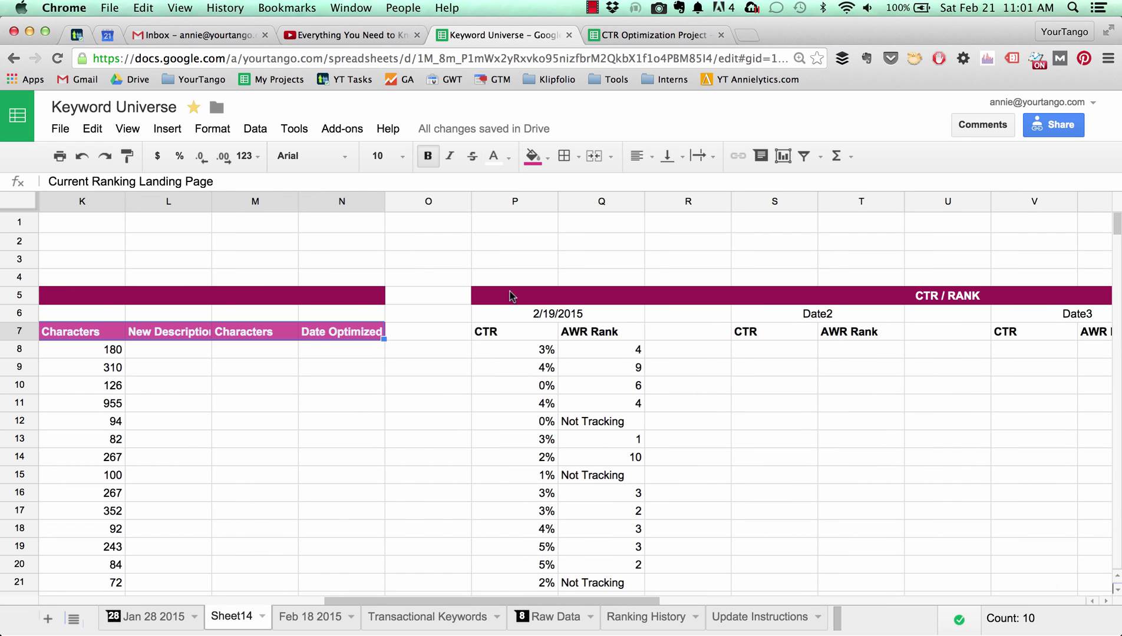
left_click(345, 335)
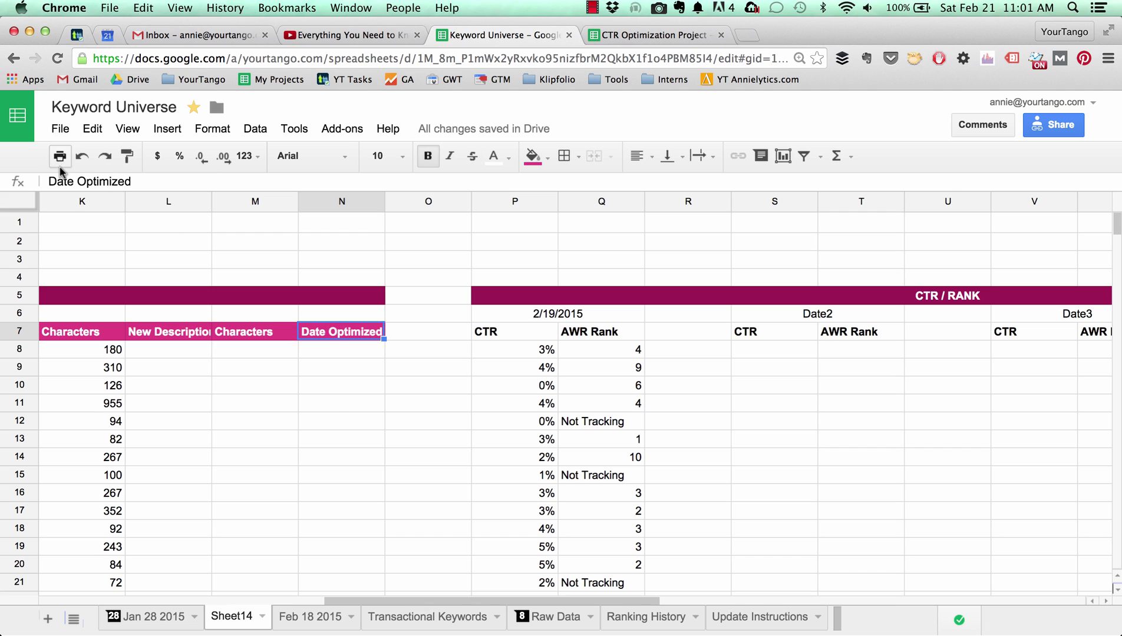
left_click(127, 155)
mouse_move(496, 334)
left_mouse_down()
mouse_move(952, 350)
mouse_move(1114, 337)
mouse_move(967, 342)
left_mouse_up()
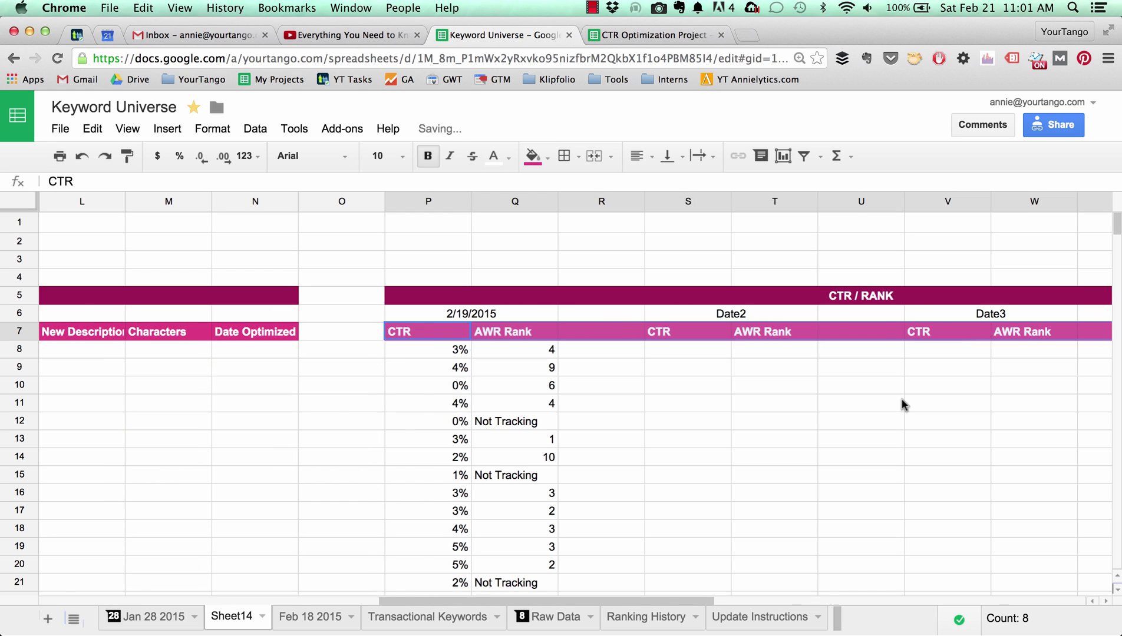
Unbold the KEY note in AB7 and widen column AB.
scroll(902, 403, "right", 10)
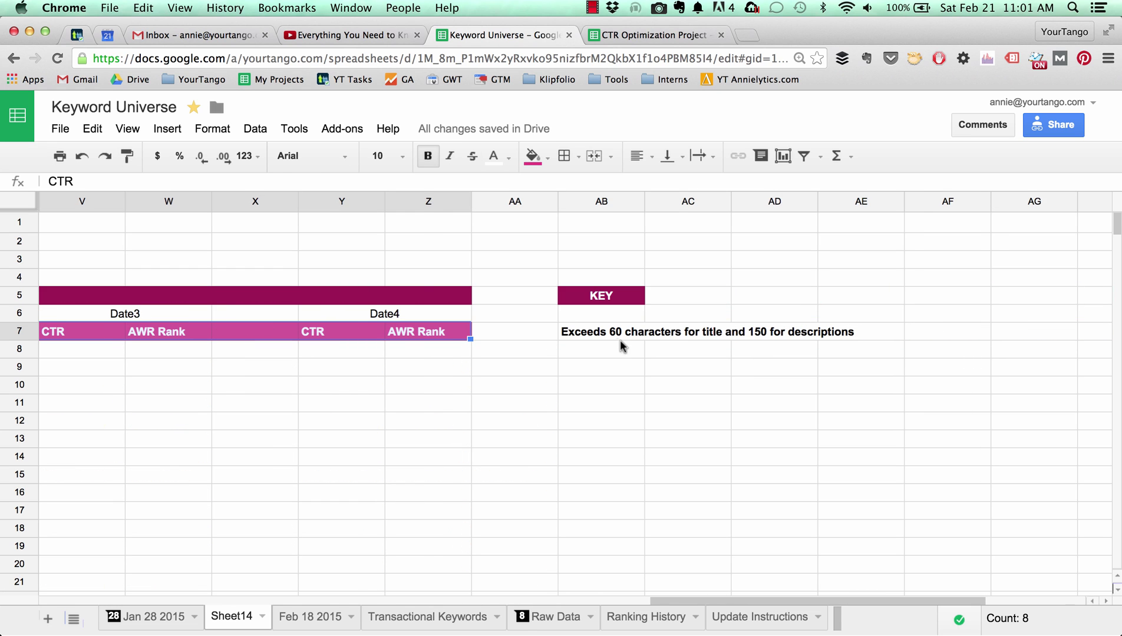
left_click(614, 335)
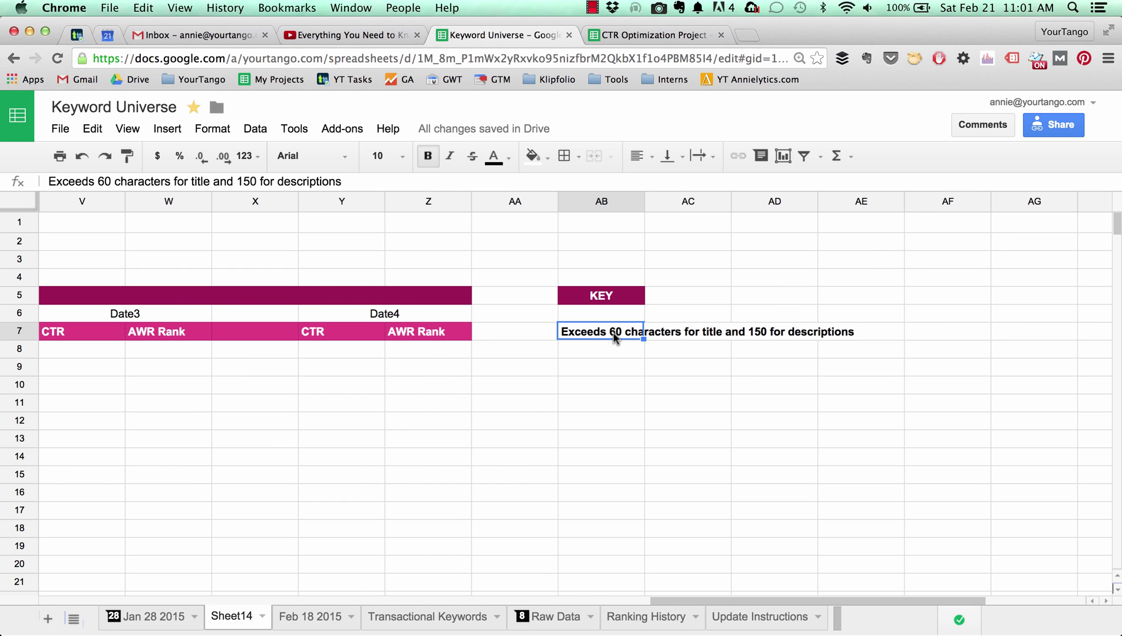
key("super+b")
scroll(613, 336, "left", 2)
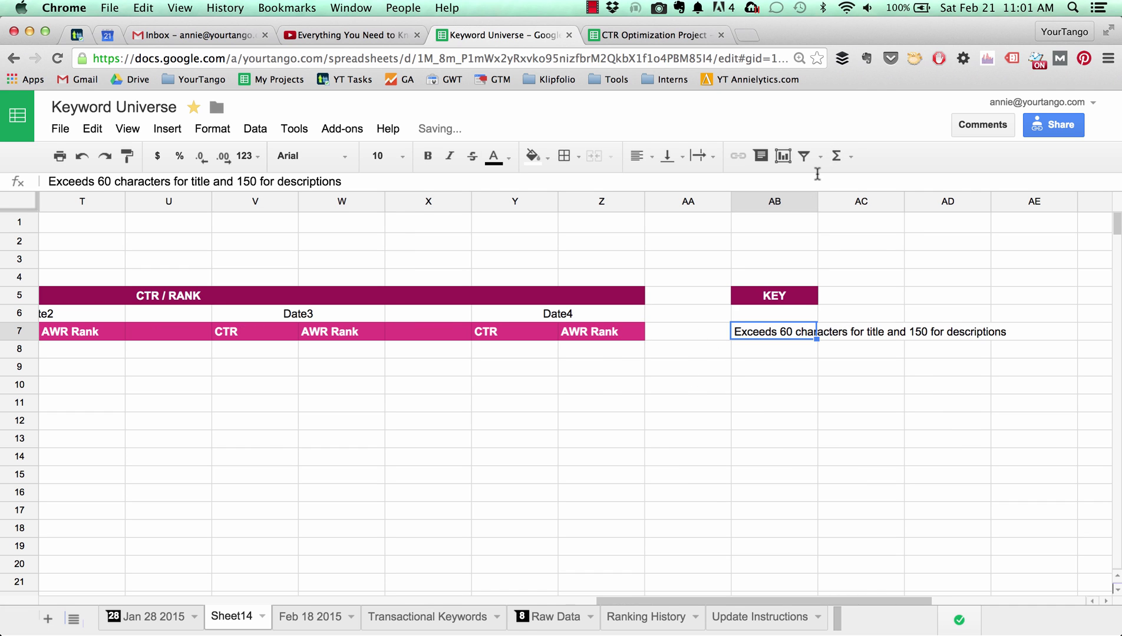
left_click_drag(818, 198, 1030, 199)
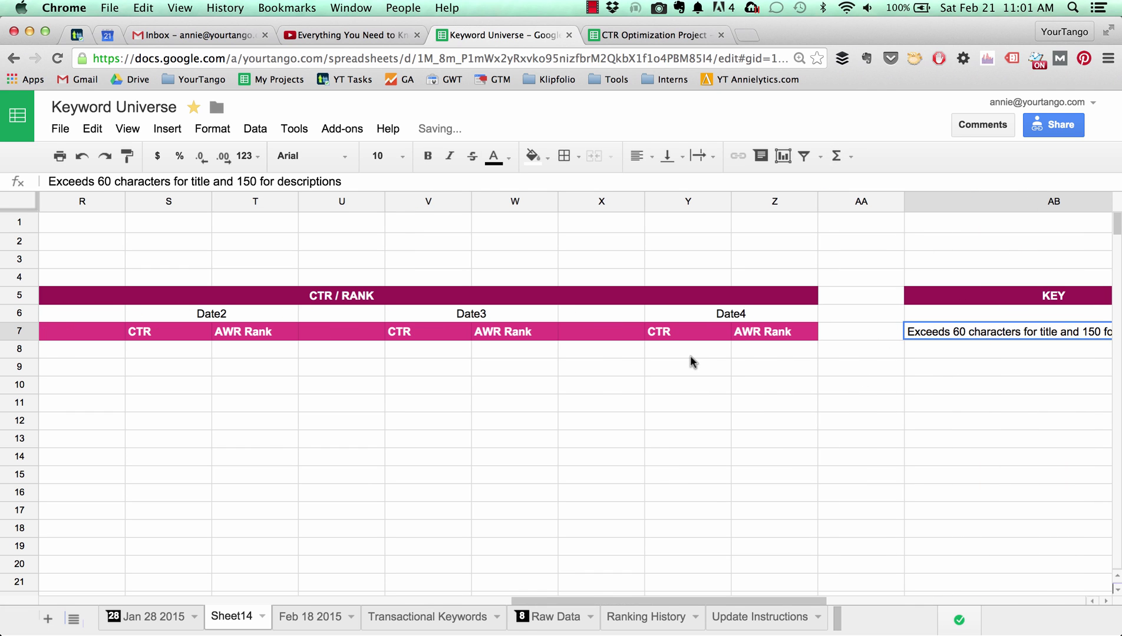
scroll(690, 354, "left", 10)
scroll(690, 360, "left", 8)
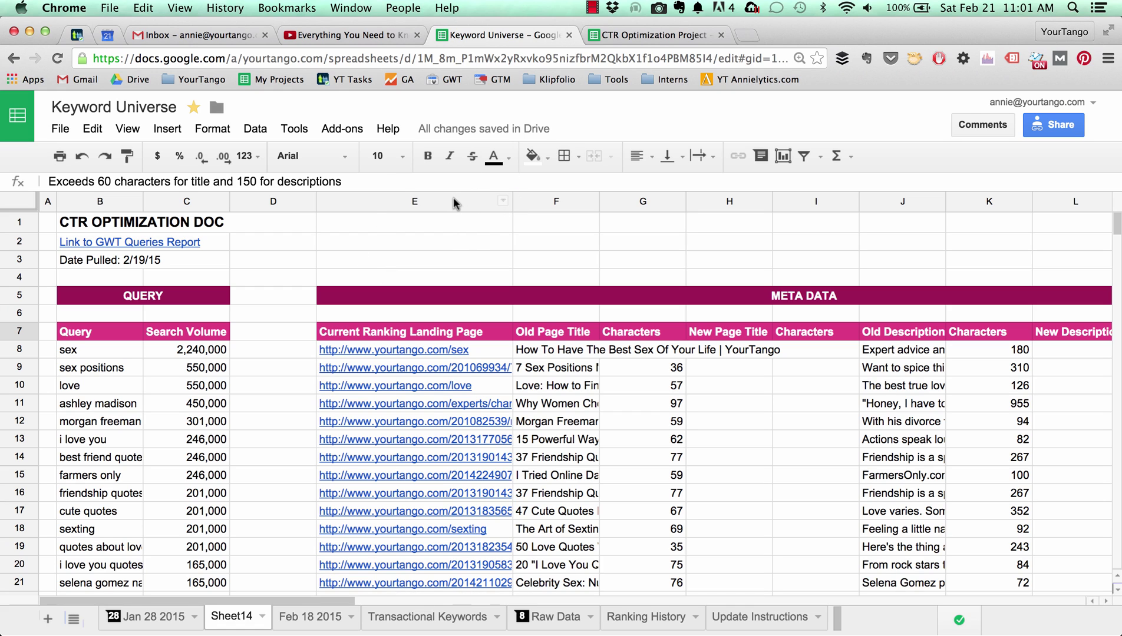
Auto-fit columns E–H to their contents, then scroll across to check the URLs and titles.
left_click_drag(452, 204, 511, 202)
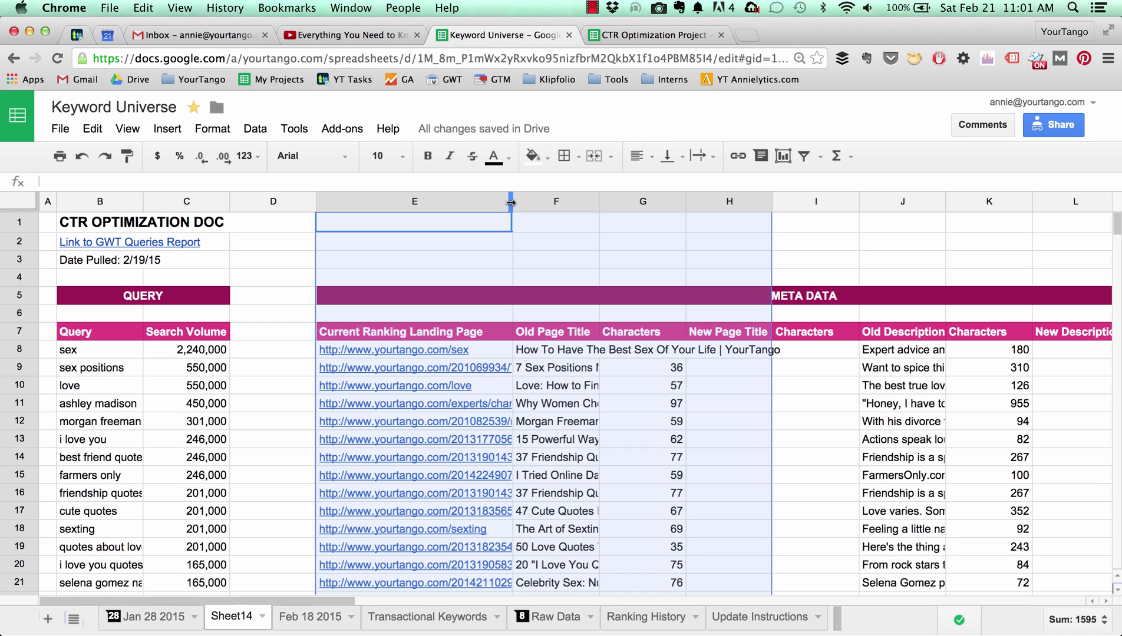
double_click(510, 202)
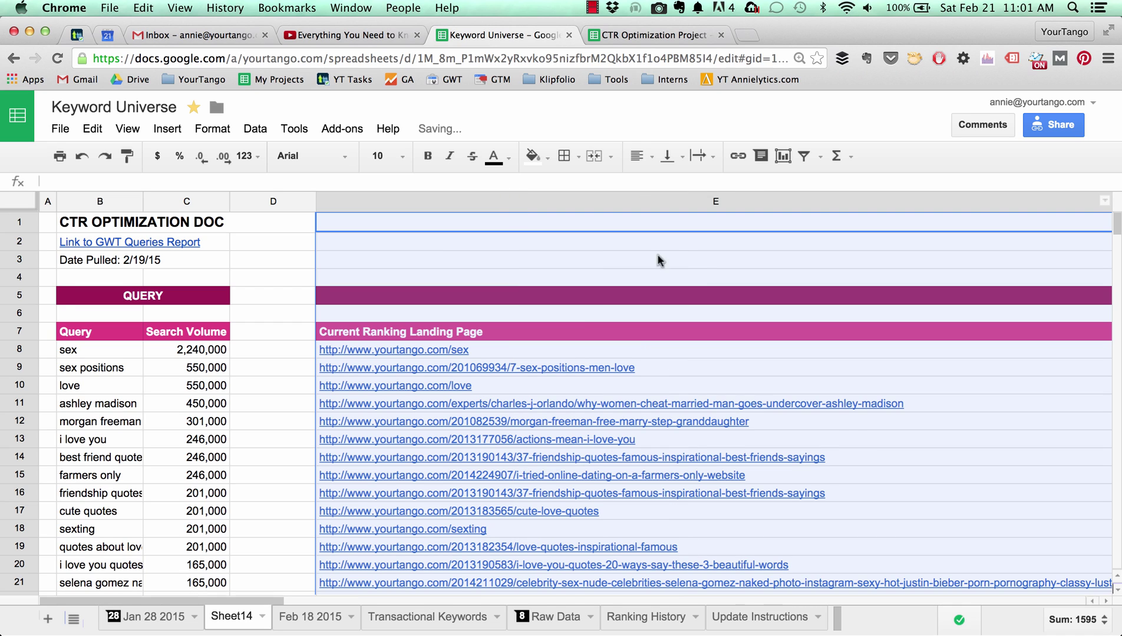
scroll(702, 268, "right", 2)
scroll(701, 264, "right", 10)
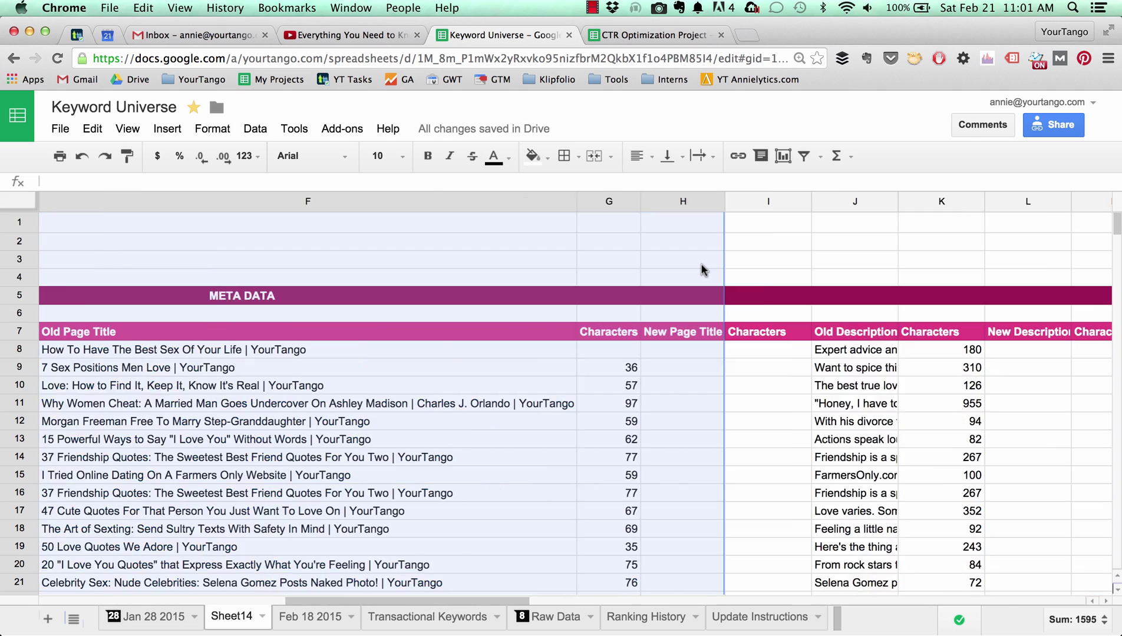
scroll(702, 264, "left", 15)
scroll(701, 270, "right", 1)
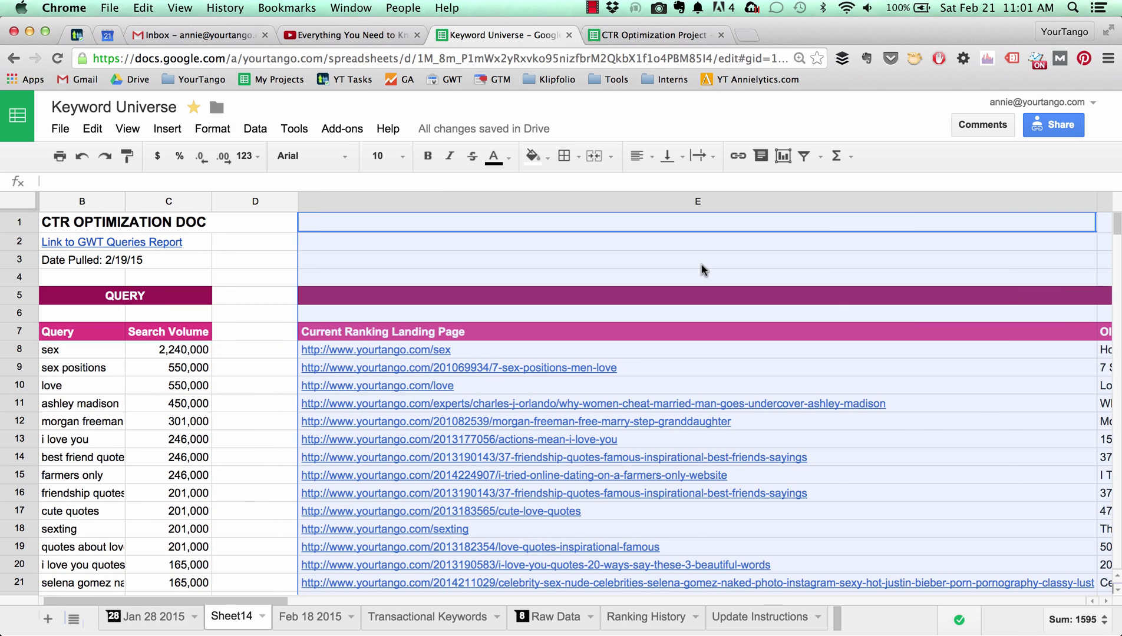
scroll(701, 269, "right", 15)
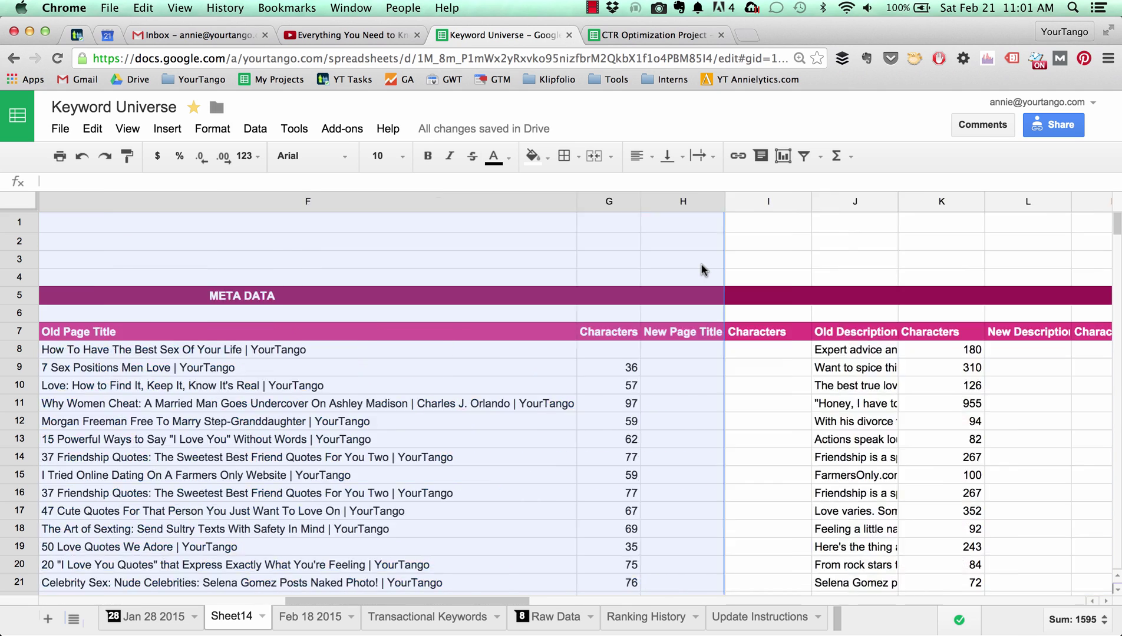
scroll(701, 269, "left", 6)
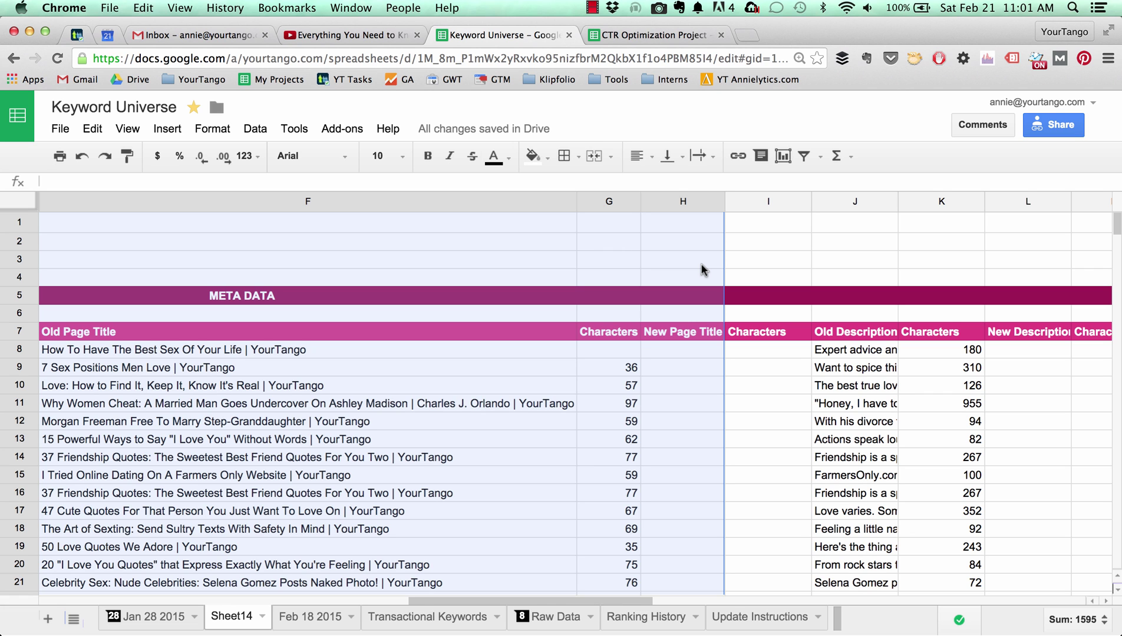
scroll(792, 301, "right", 10)
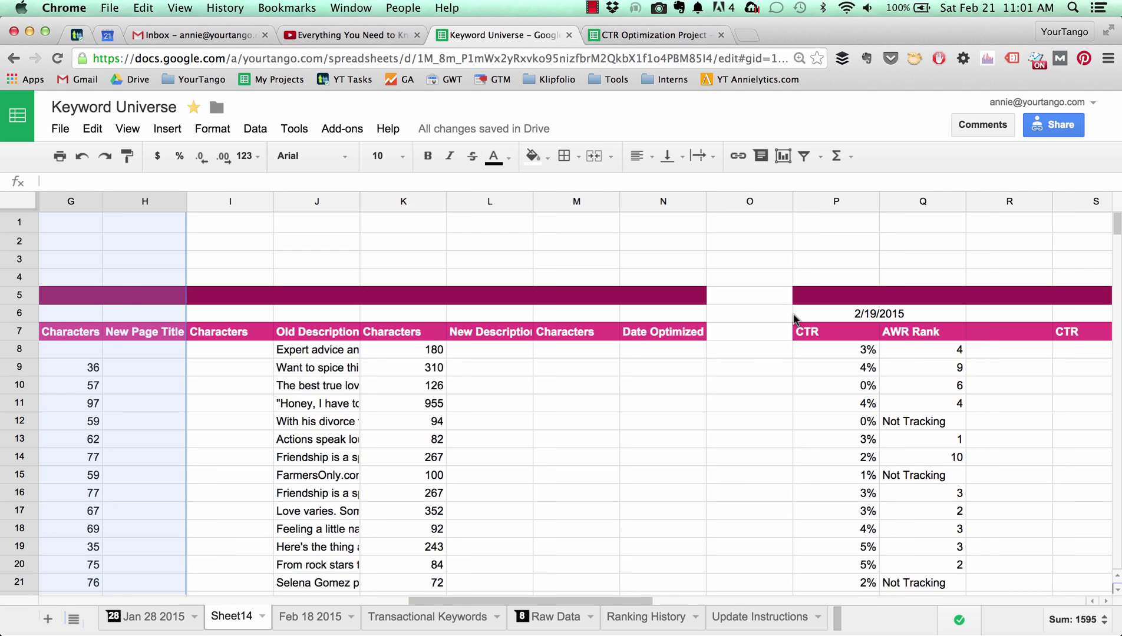
scroll(793, 319, "left", 12)
scroll(792, 319, "down", 1)
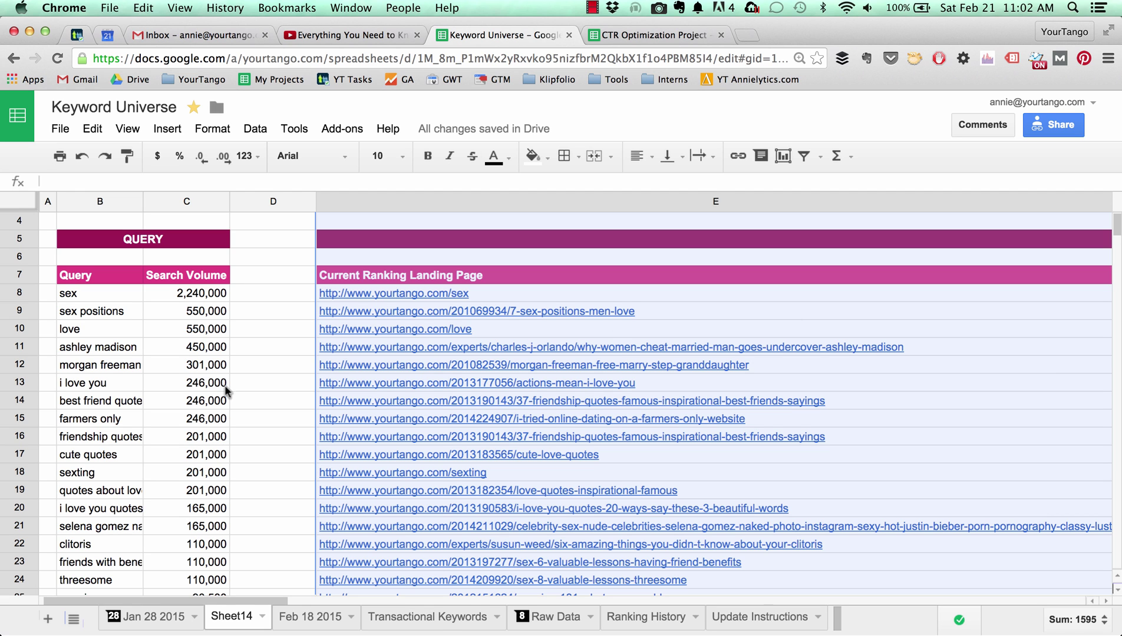
scroll(197, 353, "up", 1)
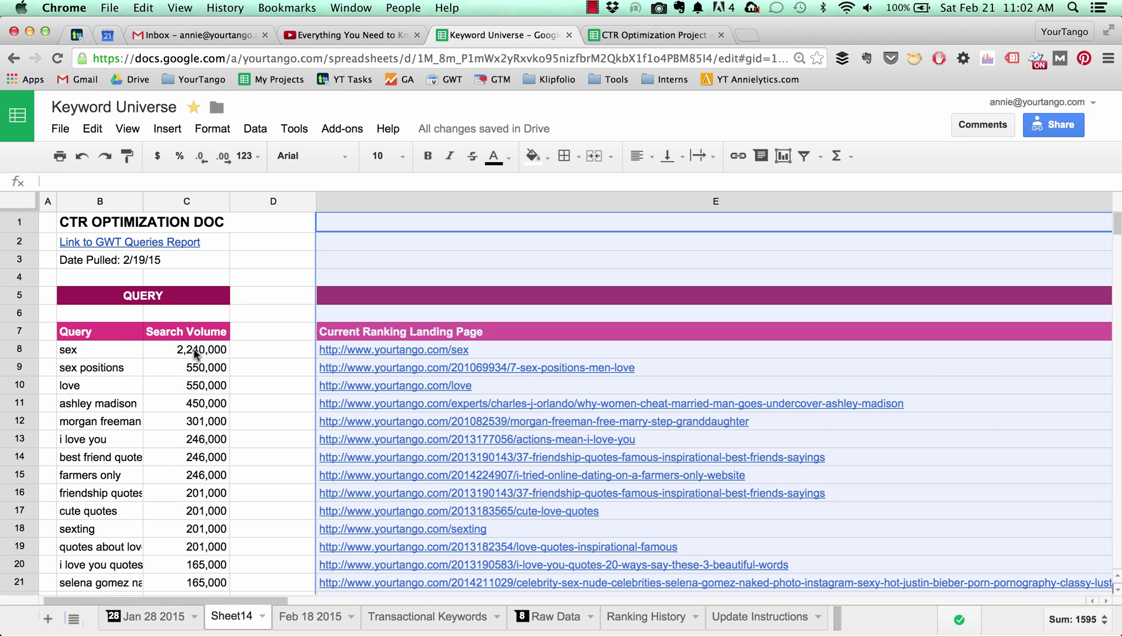